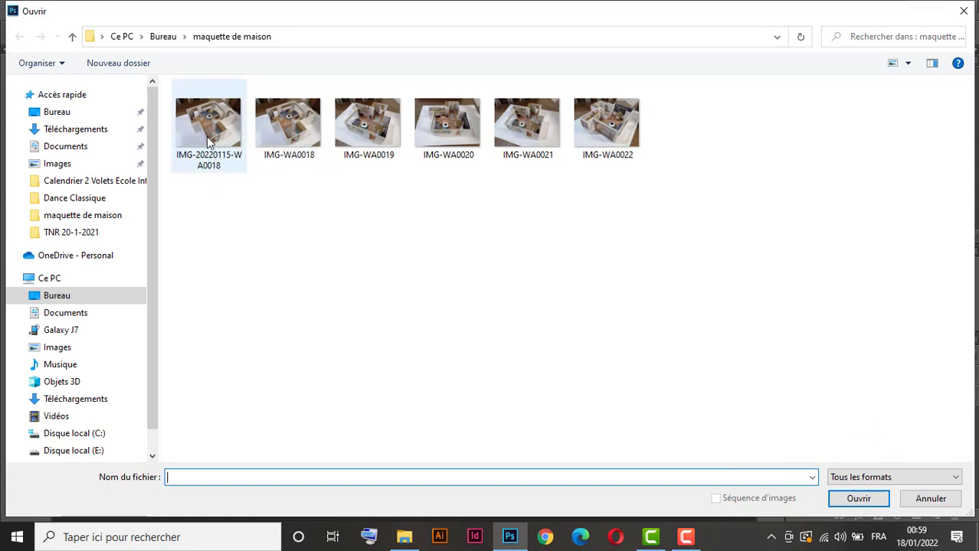
- Try to open IMG-20220115-WA0018 from the maquette de maison folder in Photoshop and dismiss the error message
click(207, 126)
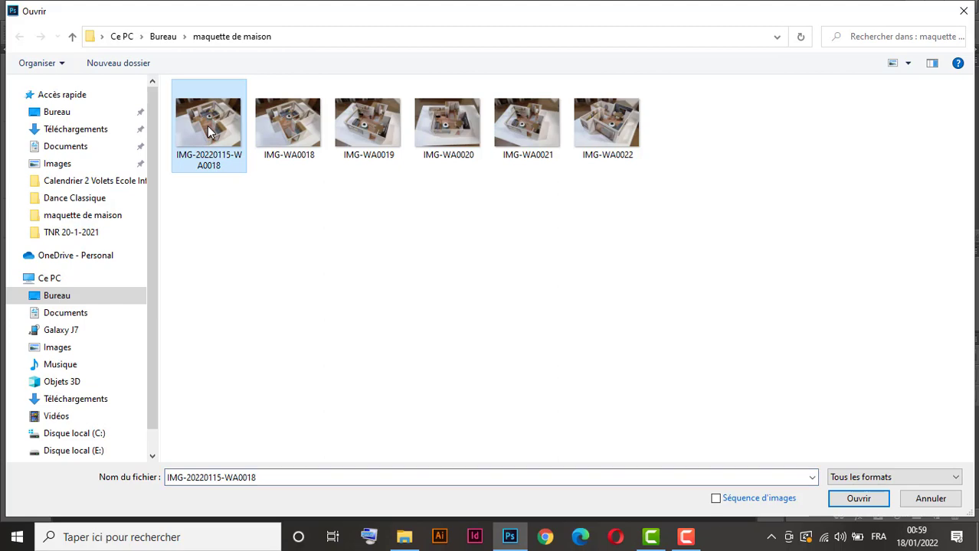
click(859, 498)
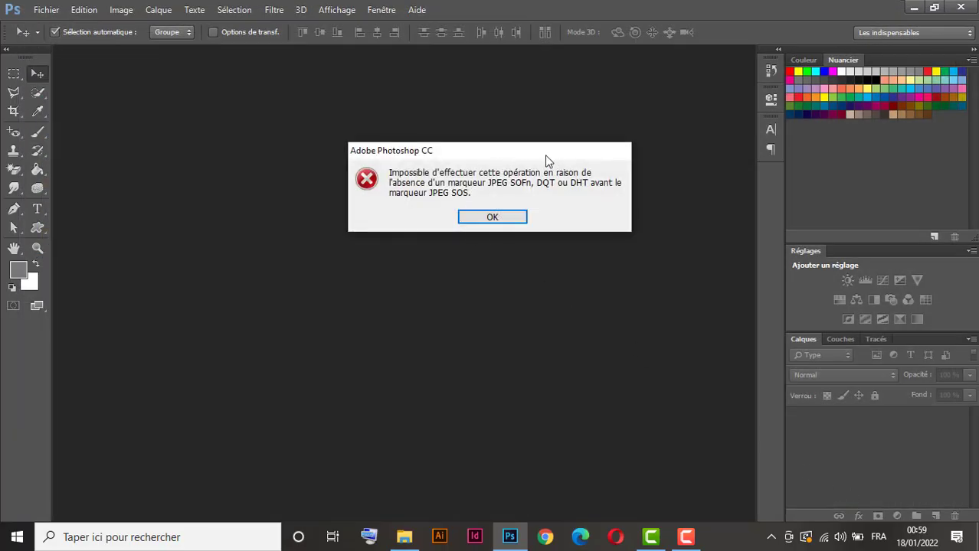
drag(547, 158, 461, 170)
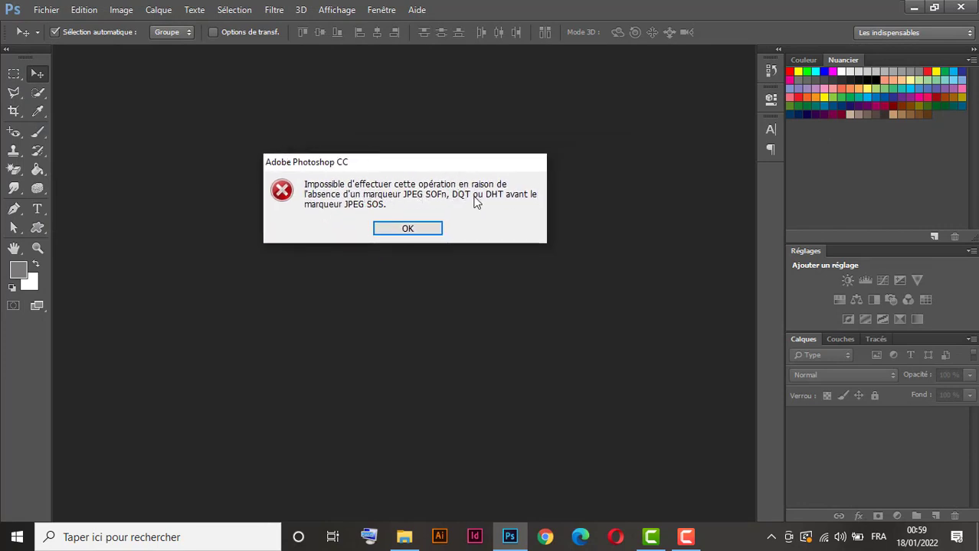
click(415, 233)
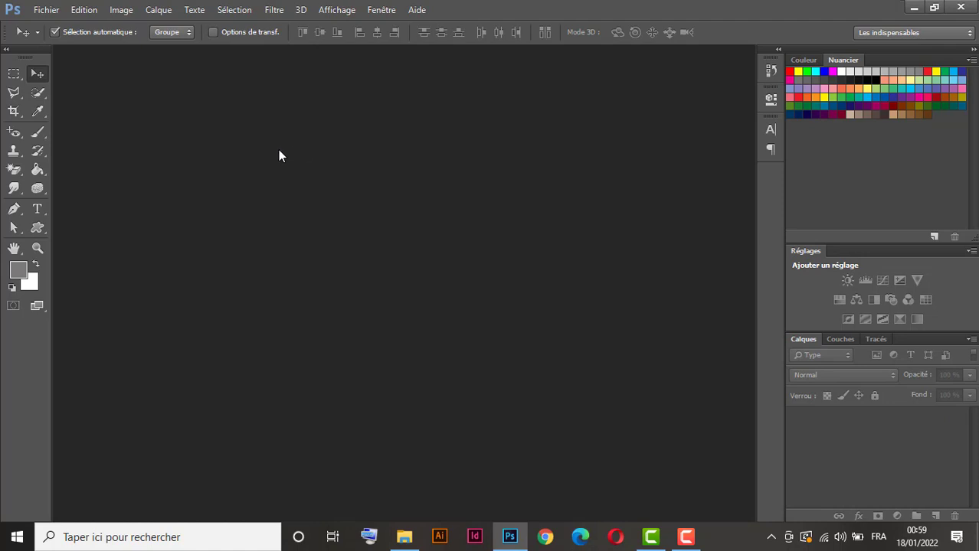
- Open IMG-20220115-WA0018 from the desktop folder maquette de maison in Paint
click(914, 8)
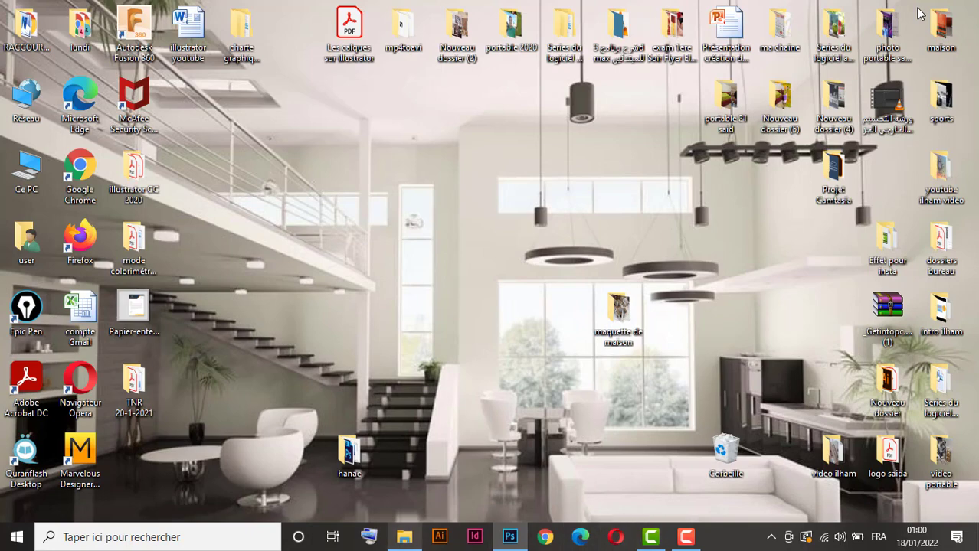
double_click(618, 307)
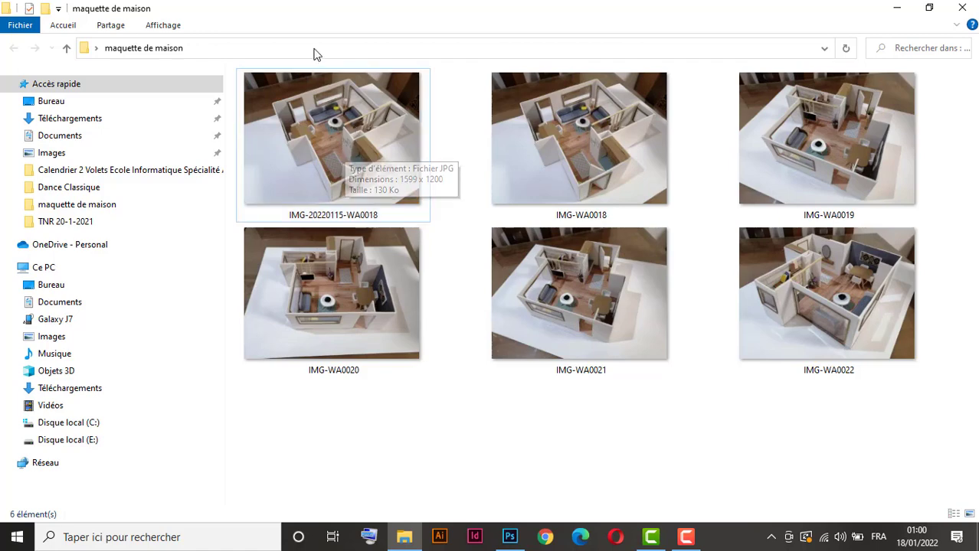
click(331, 139)
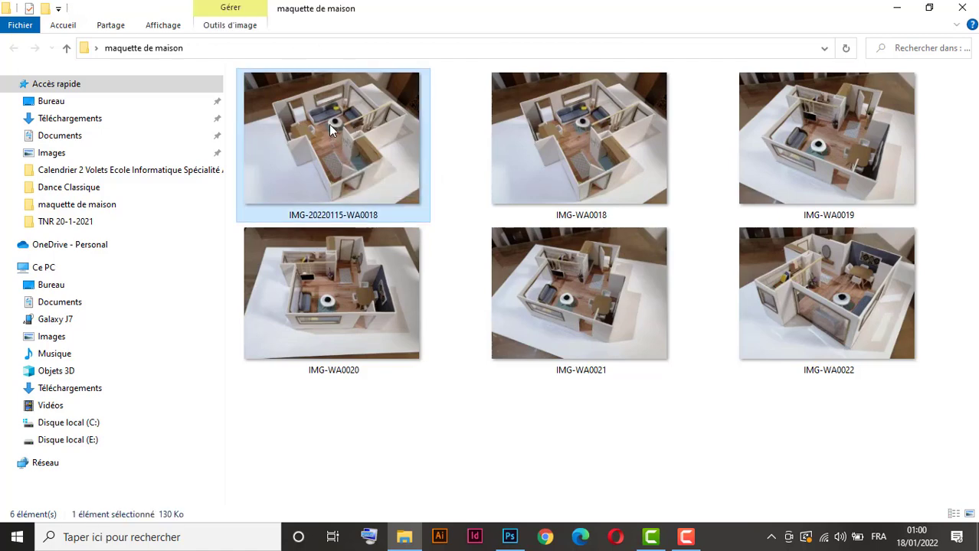
right_click(331, 124)
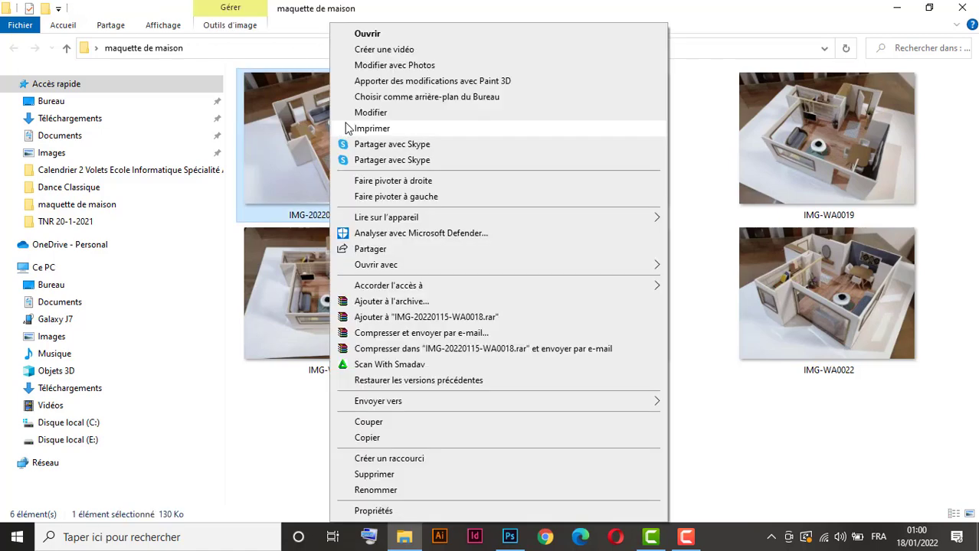
mouse_move(387, 268)
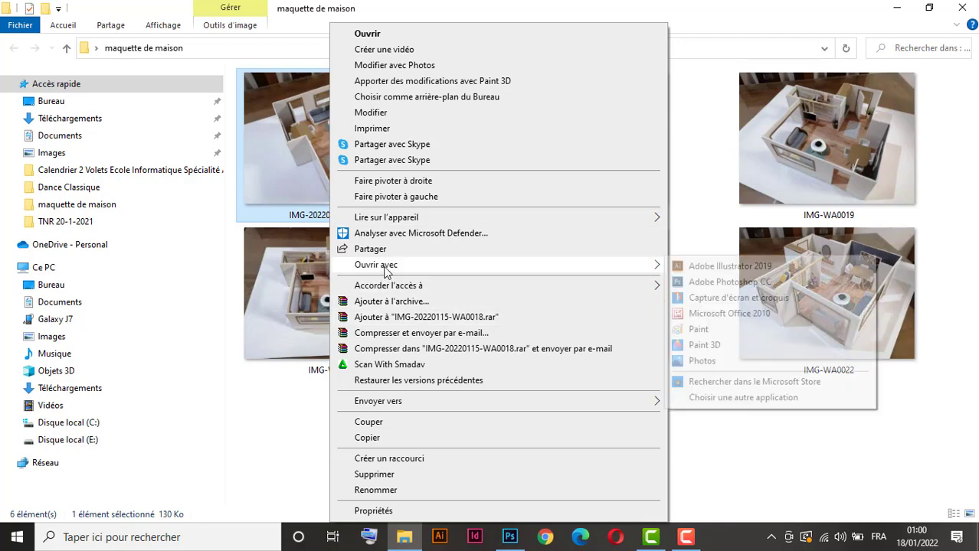
click(698, 331)
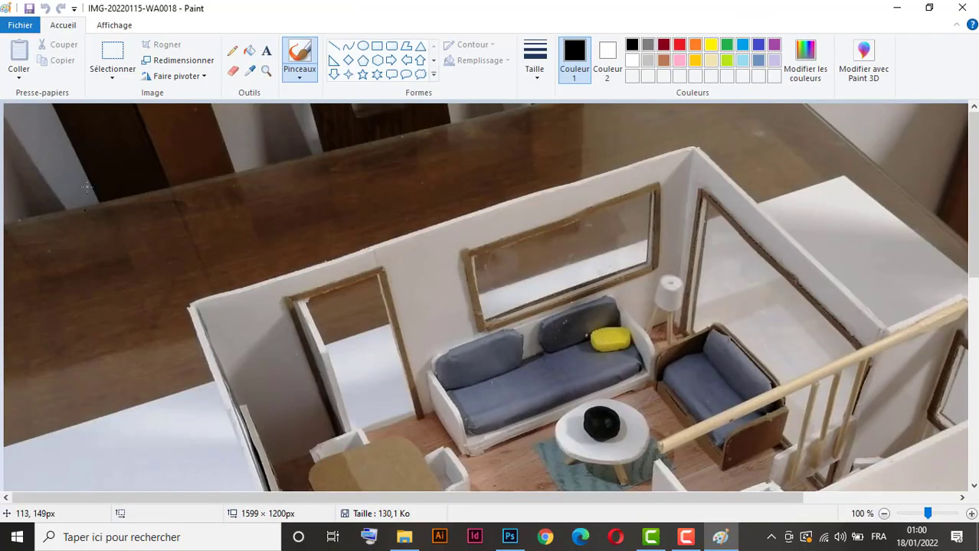
- Start saving the image under a new name and choose the maquette de maison folder on the desktop as destination
click(20, 28)
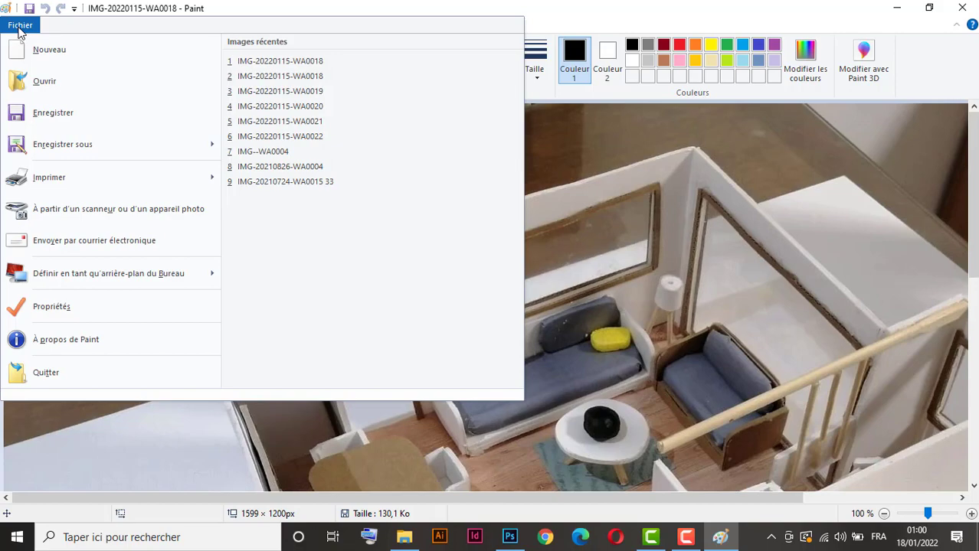
click(90, 146)
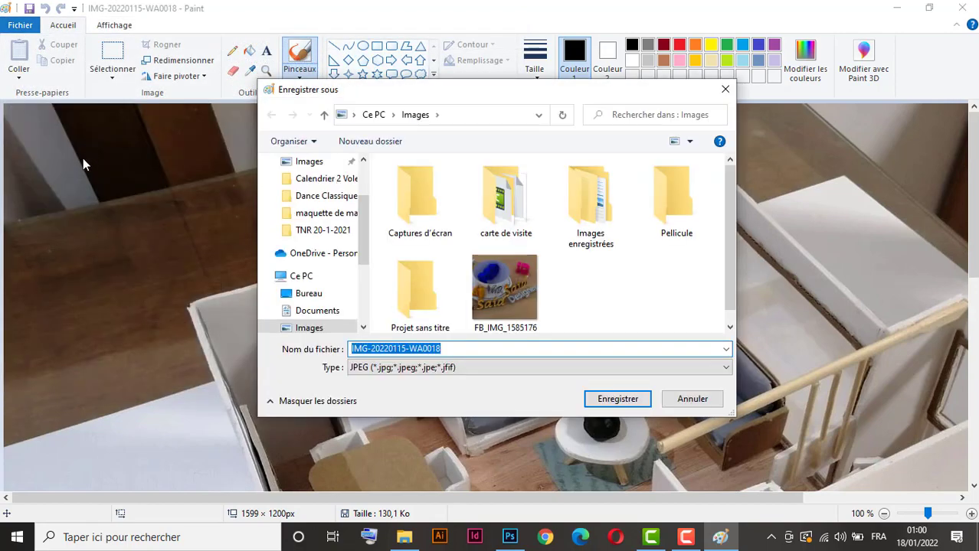
drag(359, 220, 359, 189)
click(306, 191)
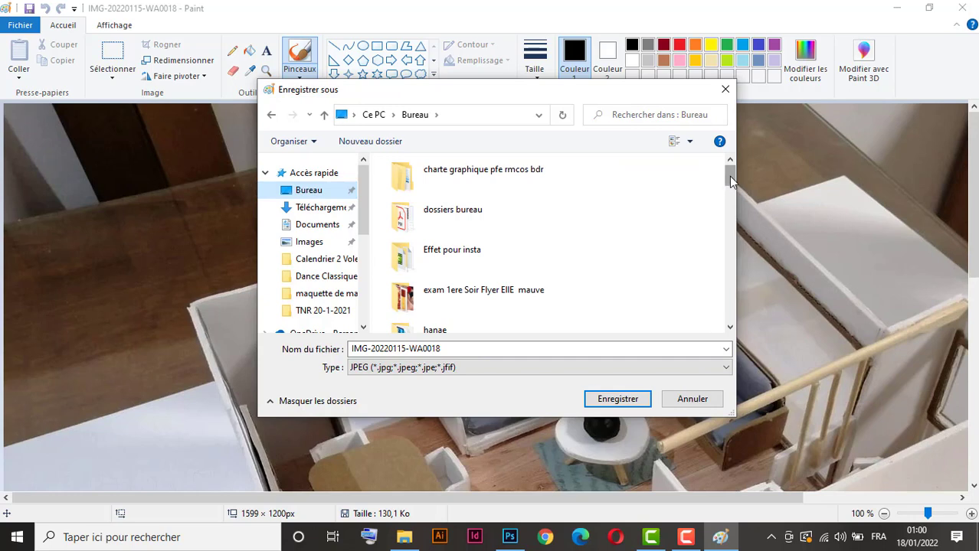
drag(729, 181, 718, 225)
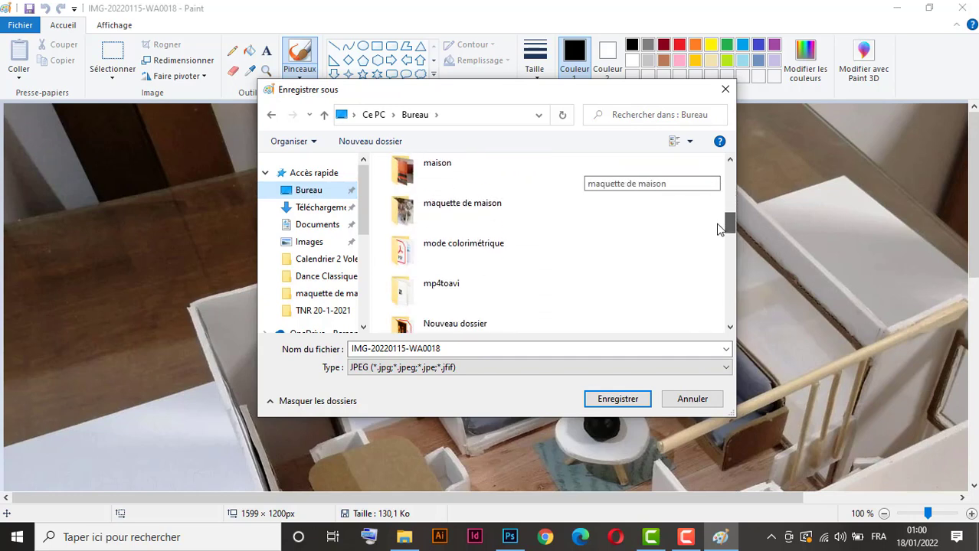
double_click(450, 210)
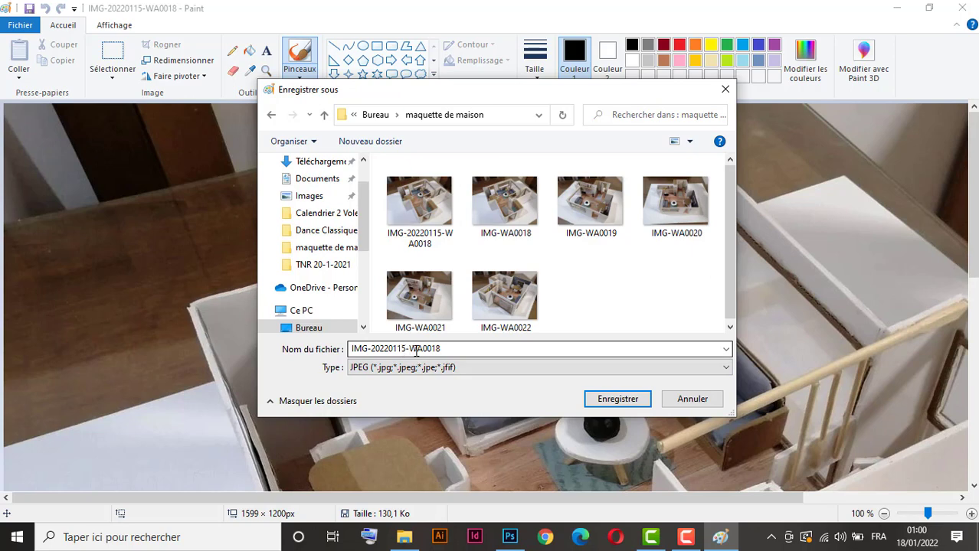
click(447, 346)
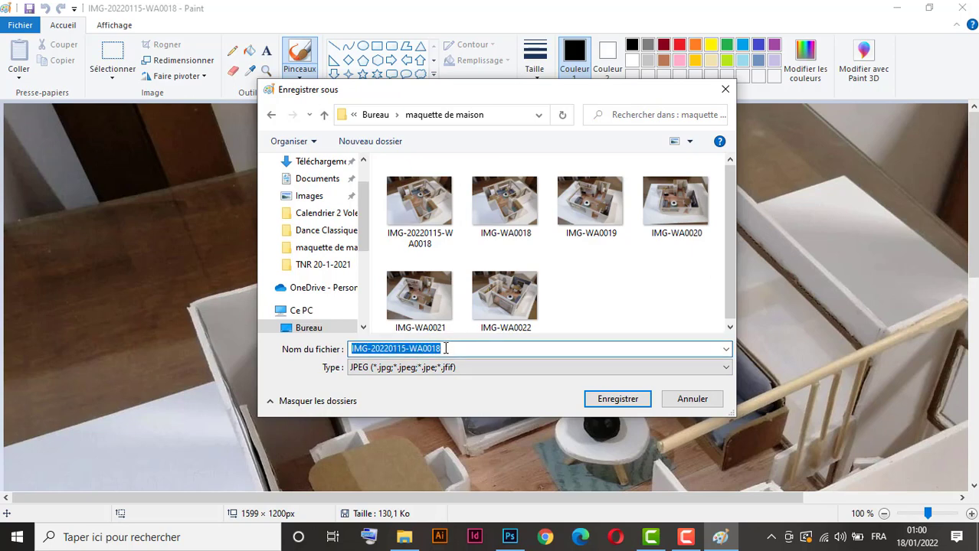
click(445, 349)
key(BackSpace)
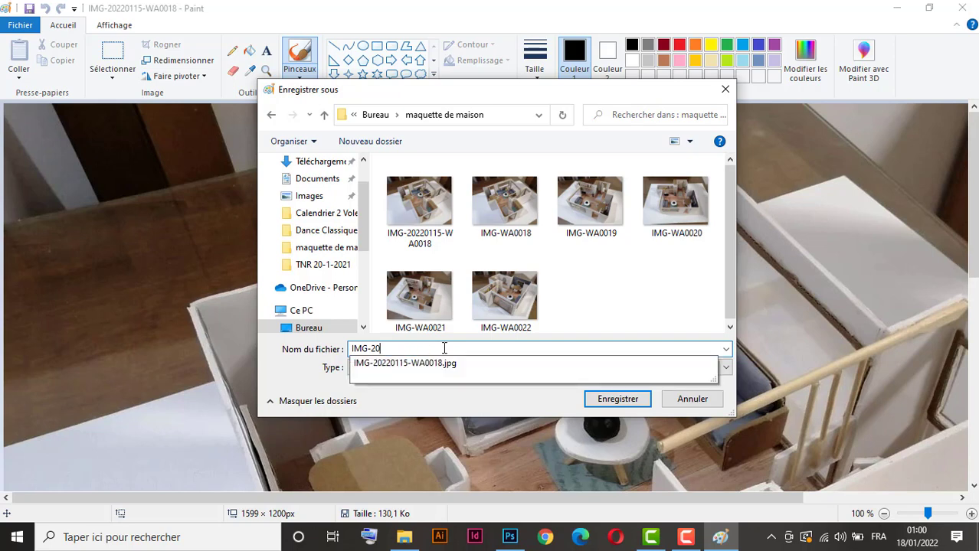
text(022)
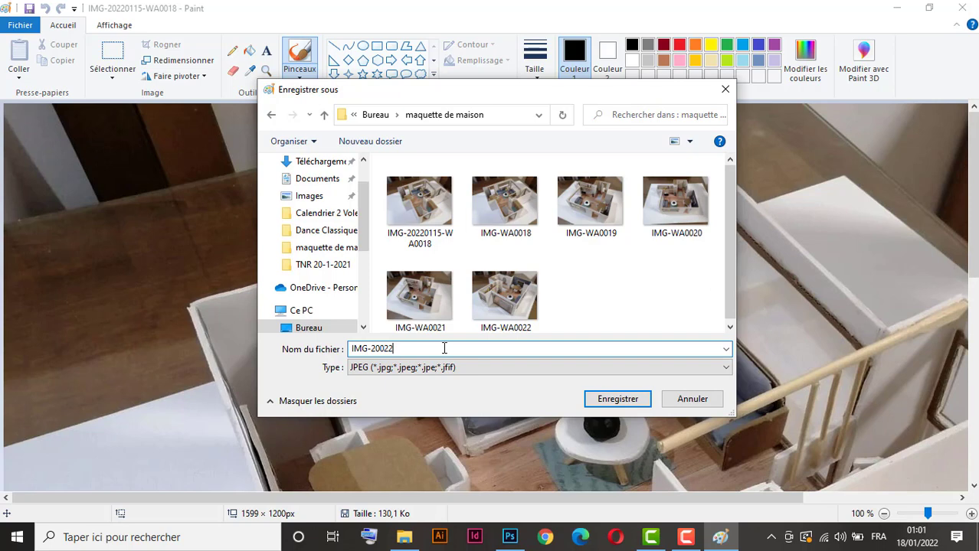
key(BackSpace)
key(BackSpace)
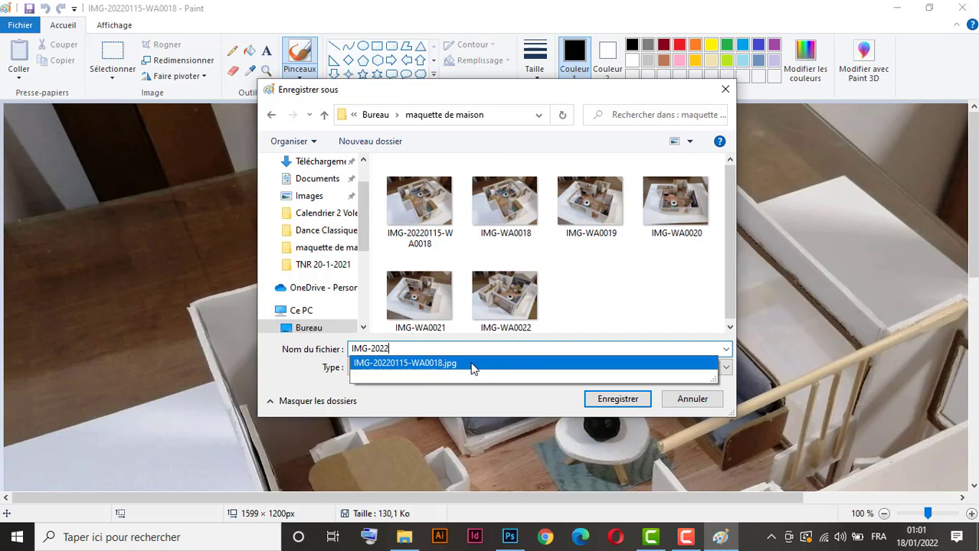
click(444, 364)
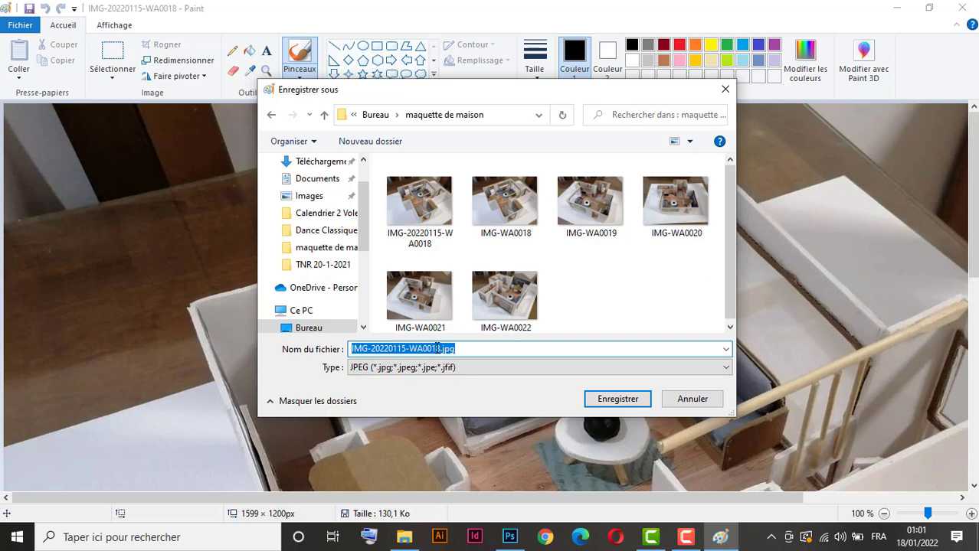
- Shorten the file name to IMG-2.jpg and save the copy in JPEG format
click(439, 348)
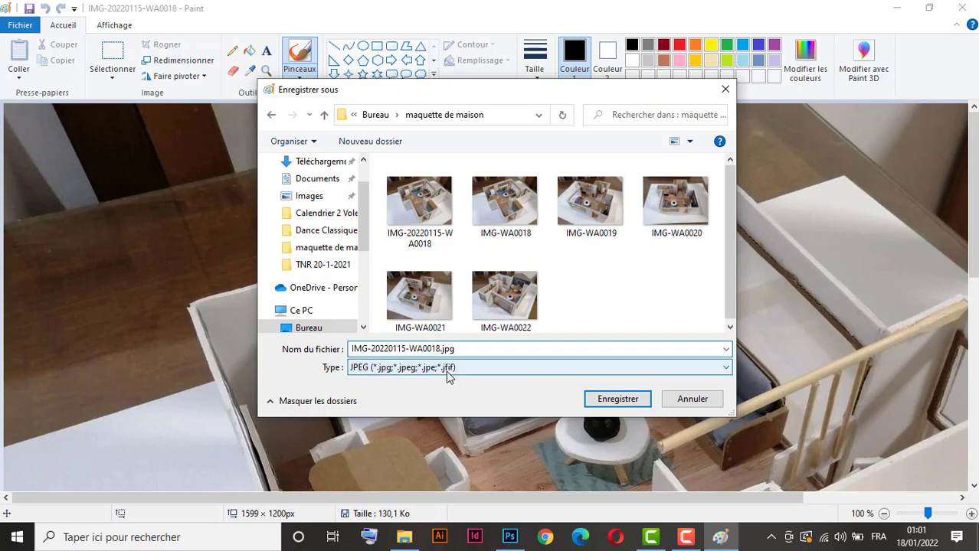
key(BackSpace)
key(BackSpace)
key(BackSpace)
key(BackSpace)
key(BackSpace)
key(BackSpace)
key(BackSpace)
key(BackSpace)
key(BackSpace)
key(BackSpace)
key(BackSpace)
key(BackSpace)
key(BackSpace)
key(BackSpace)
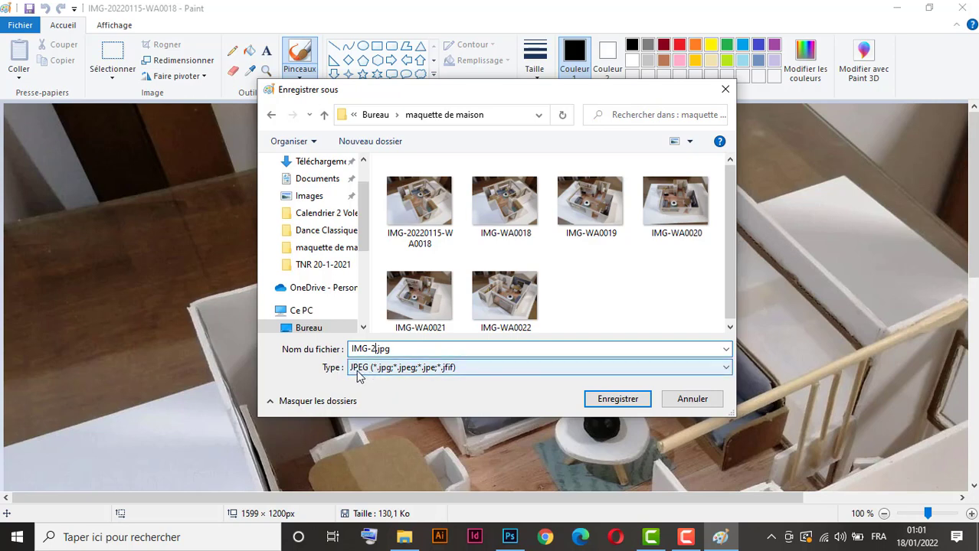
click(621, 405)
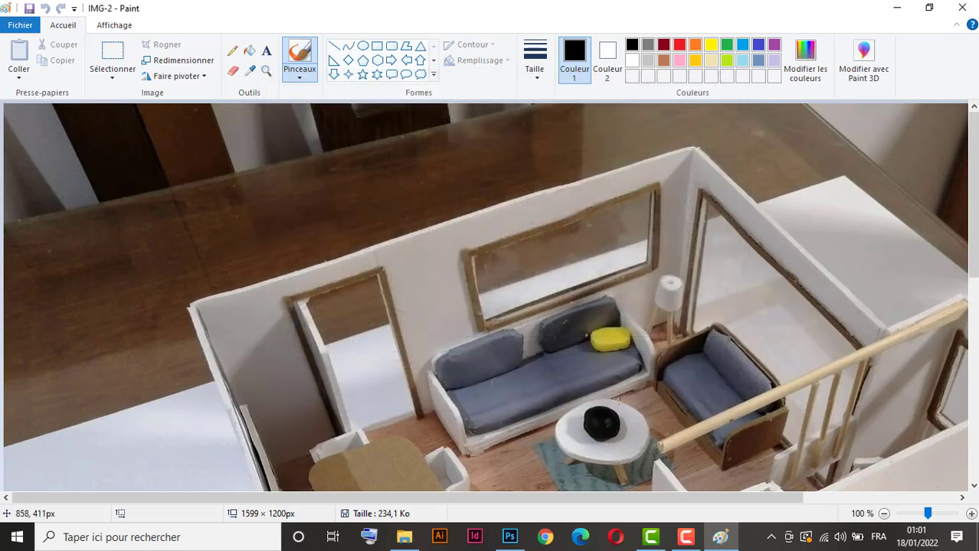
- Close Paint and check the IMG-2 copy by opening it in Photoshop CC and closing it again
click(962, 9)
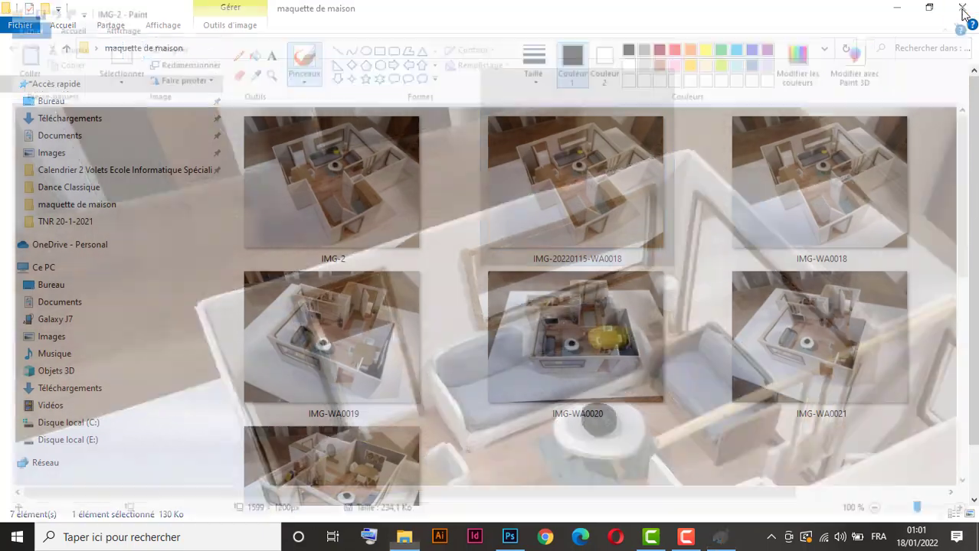
click(332, 181)
right_click(331, 181)
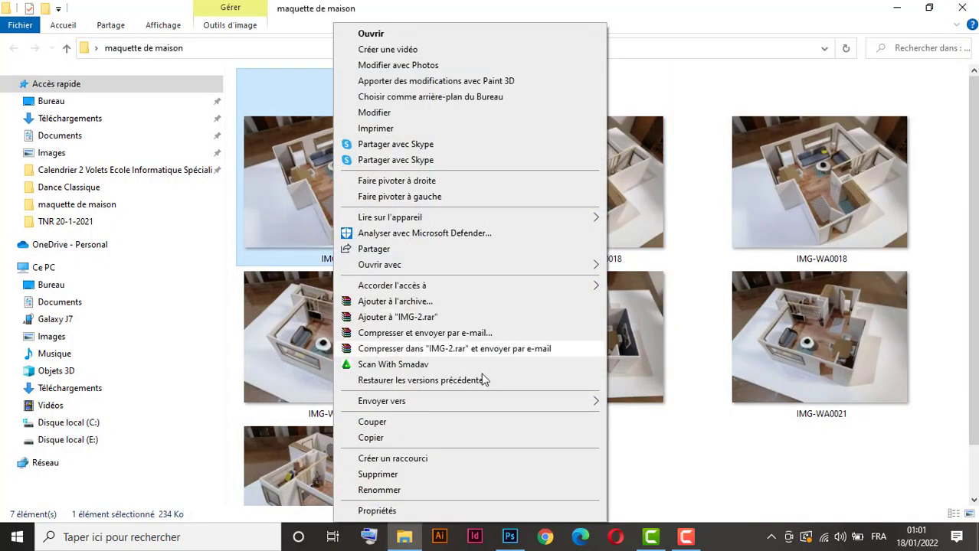
mouse_move(406, 267)
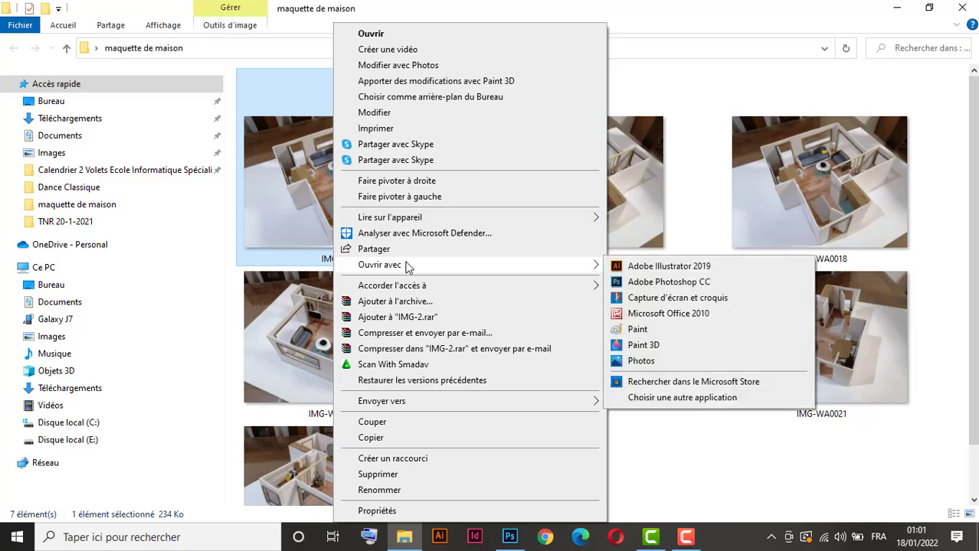
click(629, 282)
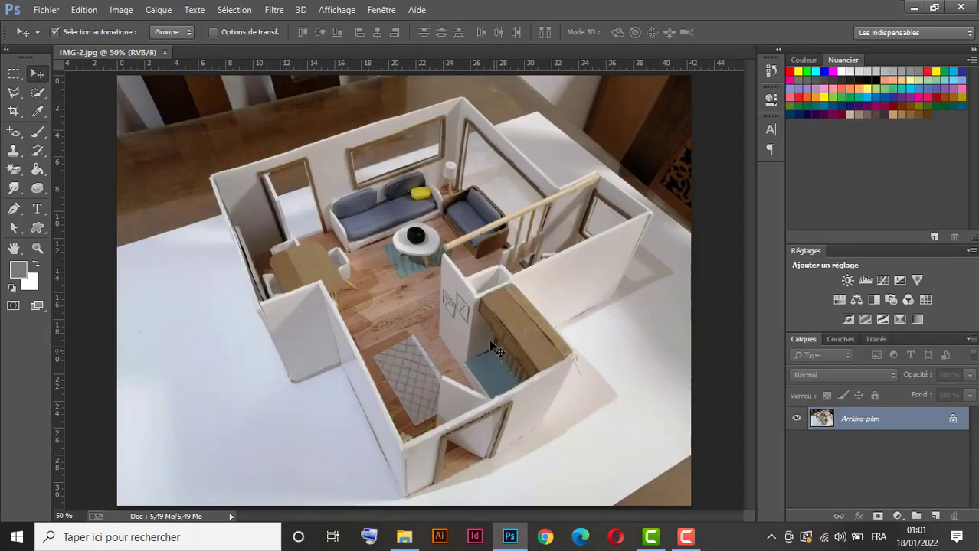
click(166, 53)
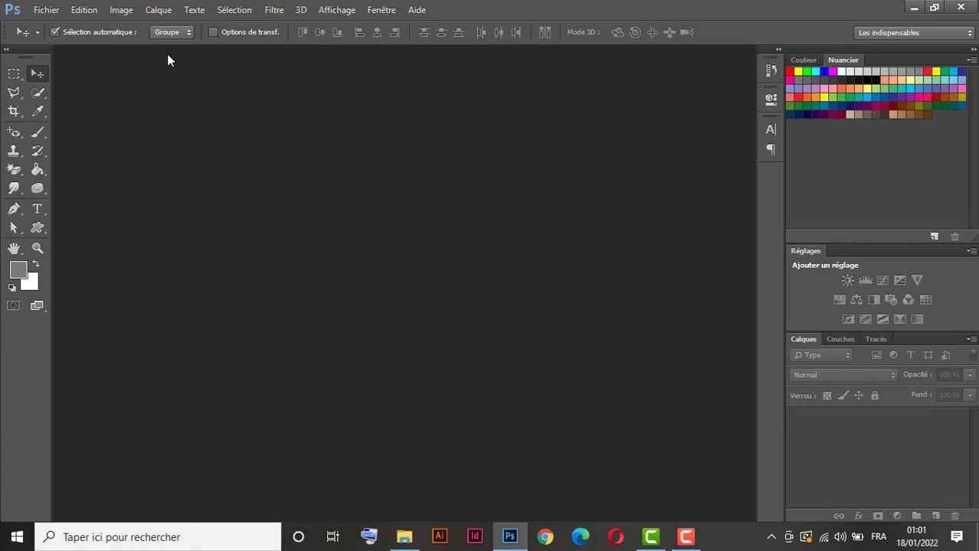
- Try to open the original IMG-20220115-WA0018 from the maquette de maison folder with Photoshop CC
click(915, 9)
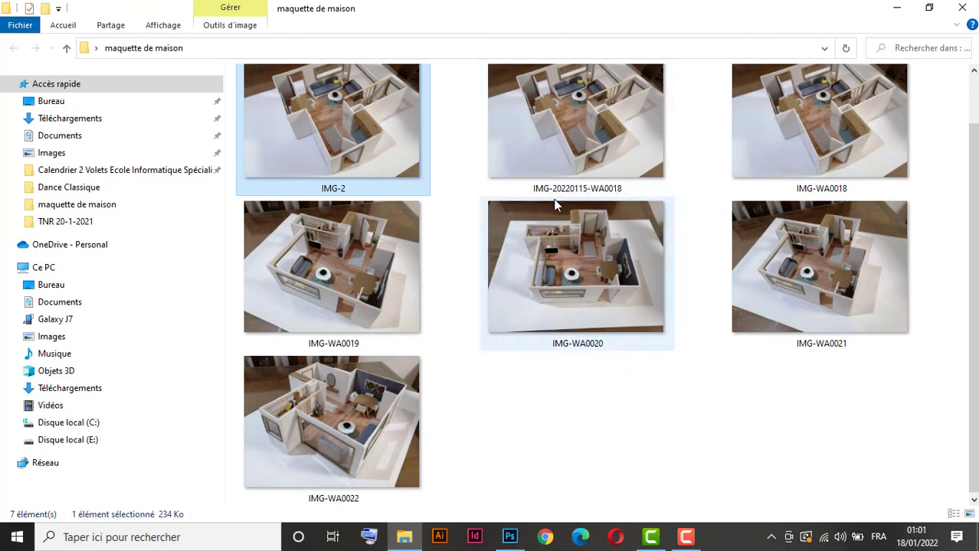
mouse_move(585, 123)
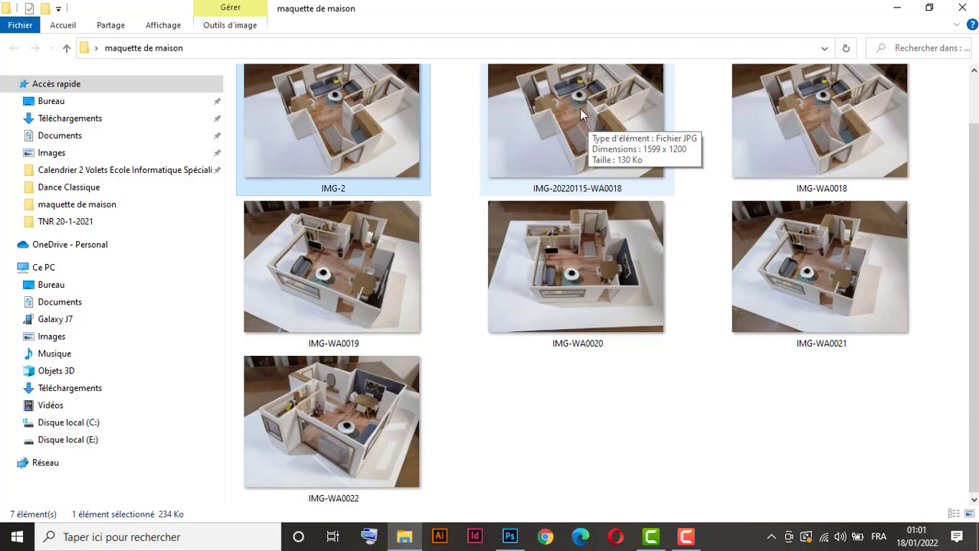
click(578, 111)
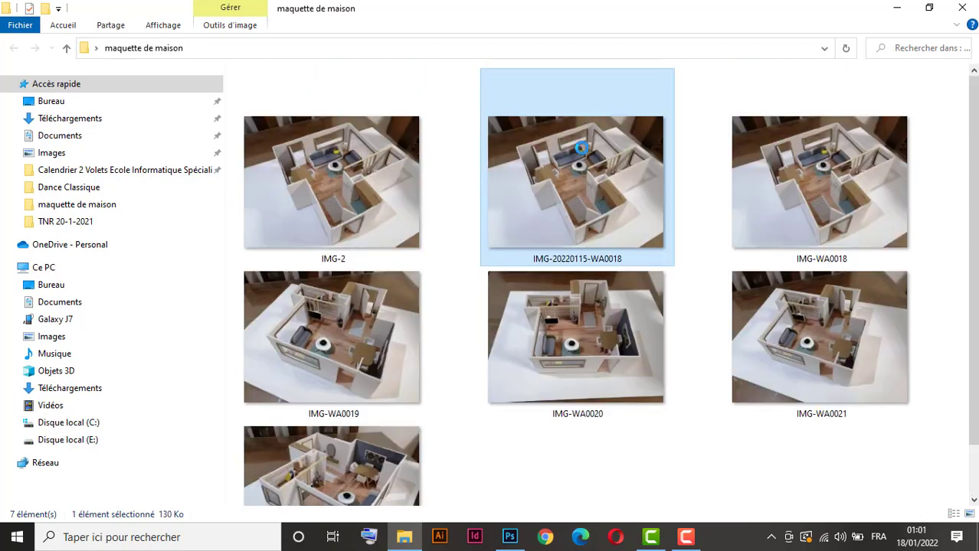
right_click(580, 182)
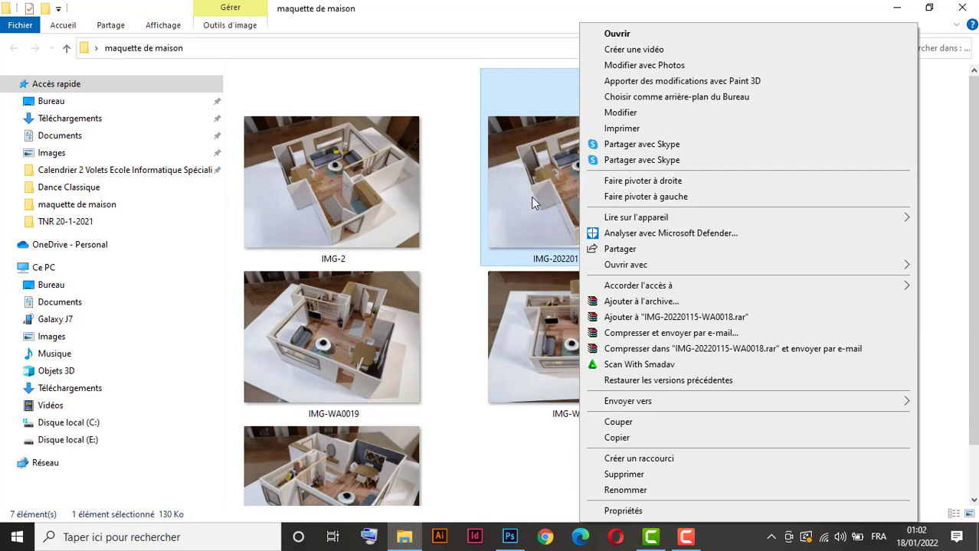
right_click(548, 183)
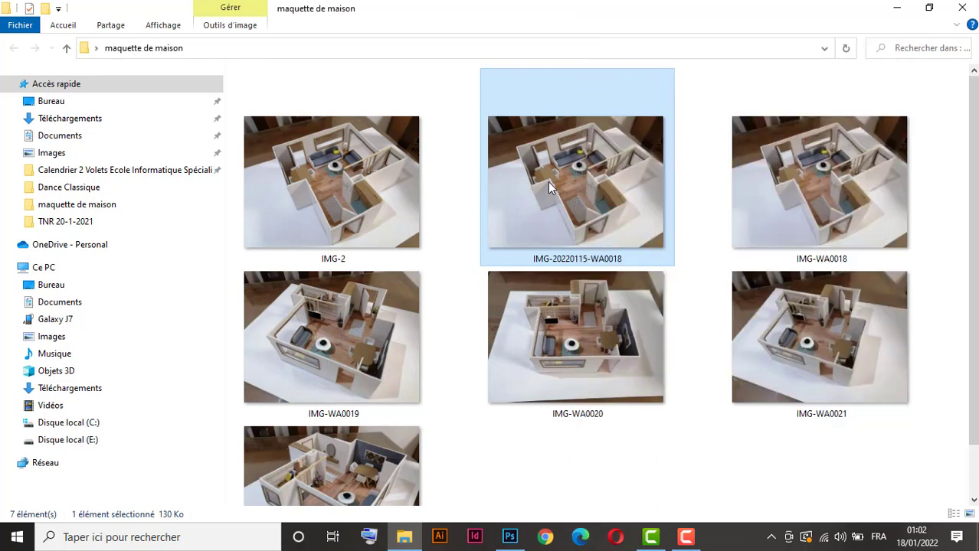
click(540, 190)
right_click(563, 185)
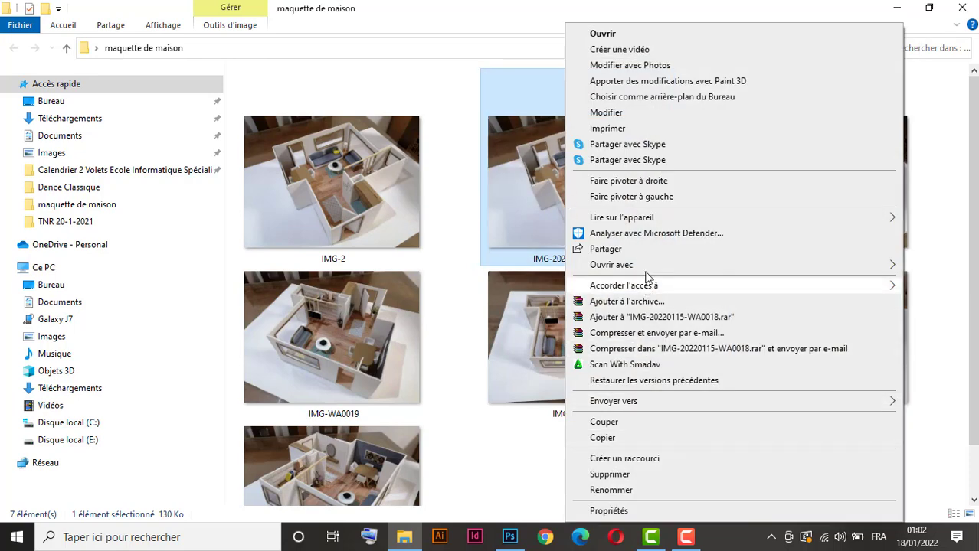
mouse_move(646, 267)
click(438, 283)
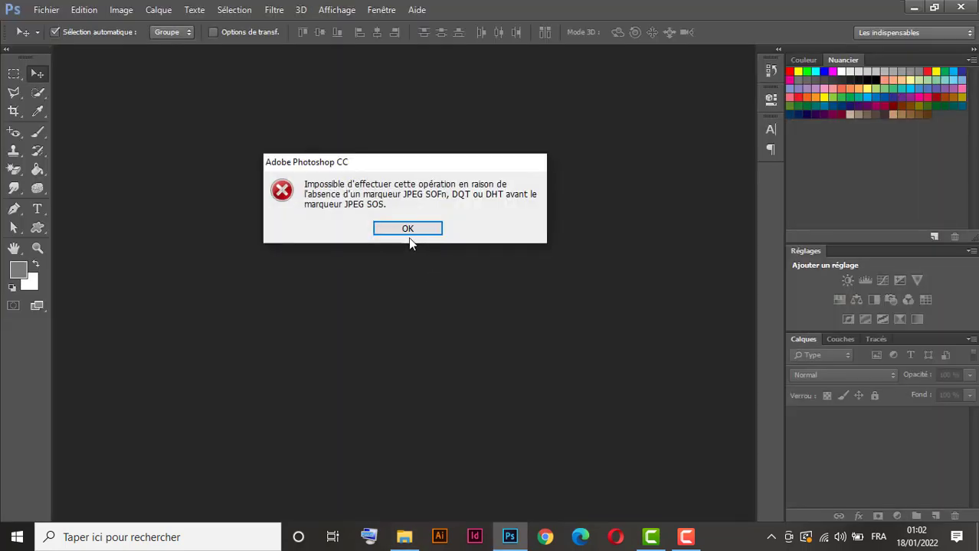
- Dismiss the Photoshop error and open IMG-20220115-WA0018 from the maquette de maison folder with Paint
click(417, 230)
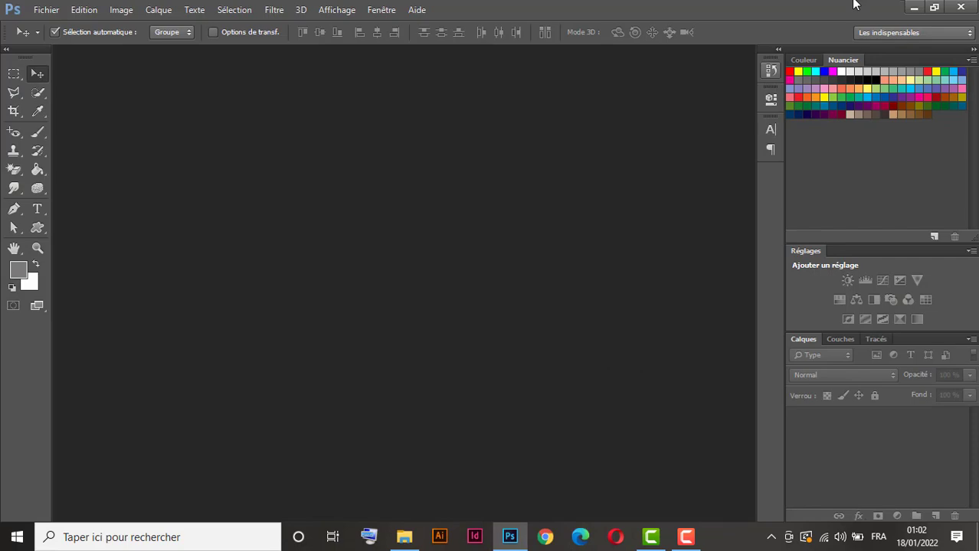
click(912, 8)
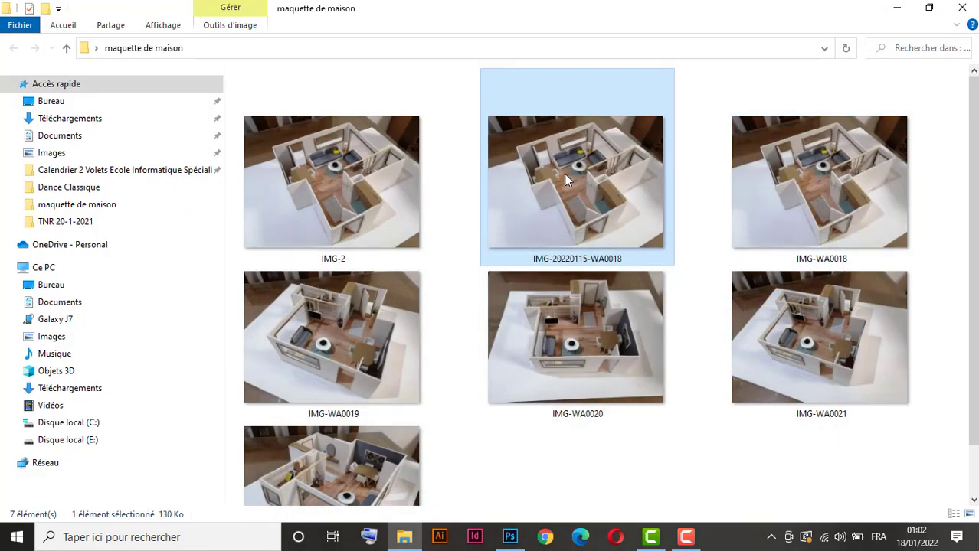
right_click(564, 178)
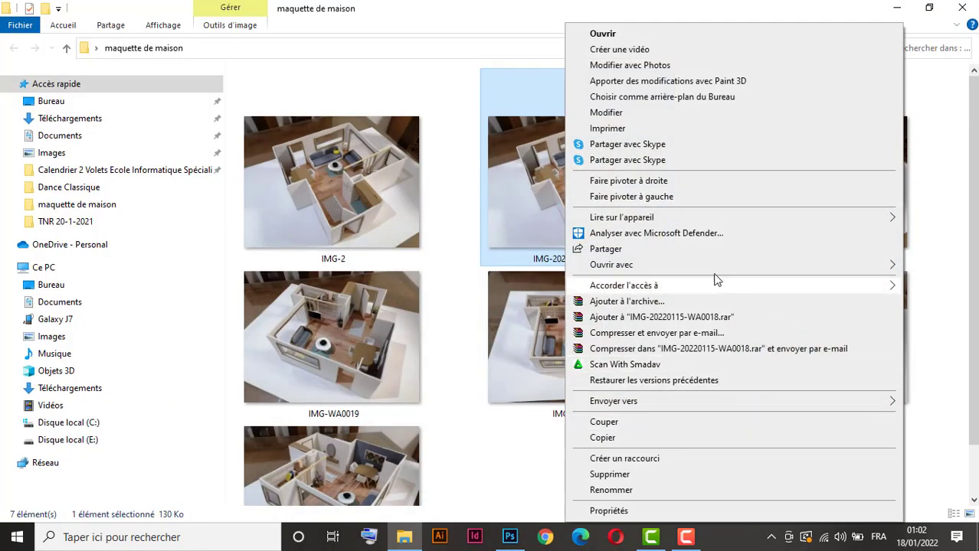
mouse_move(686, 273)
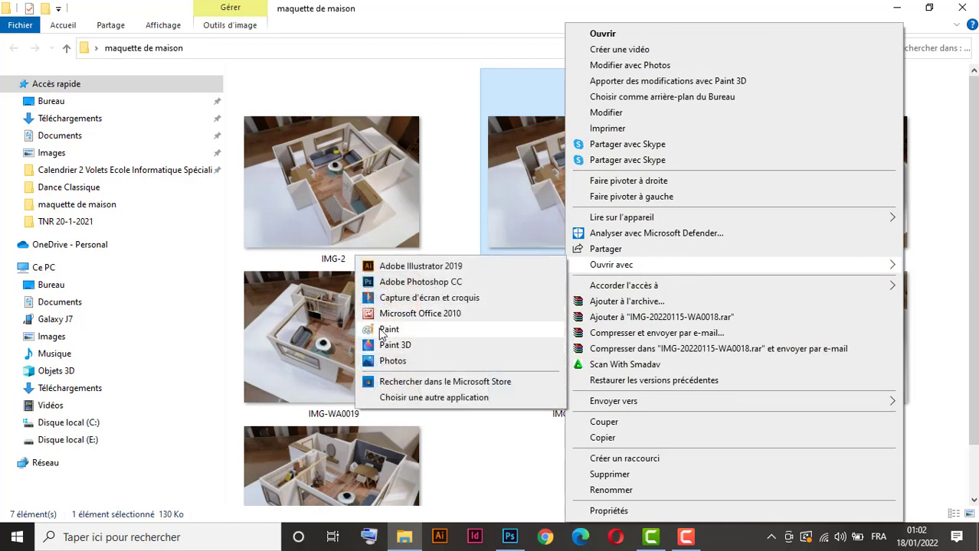
click(390, 330)
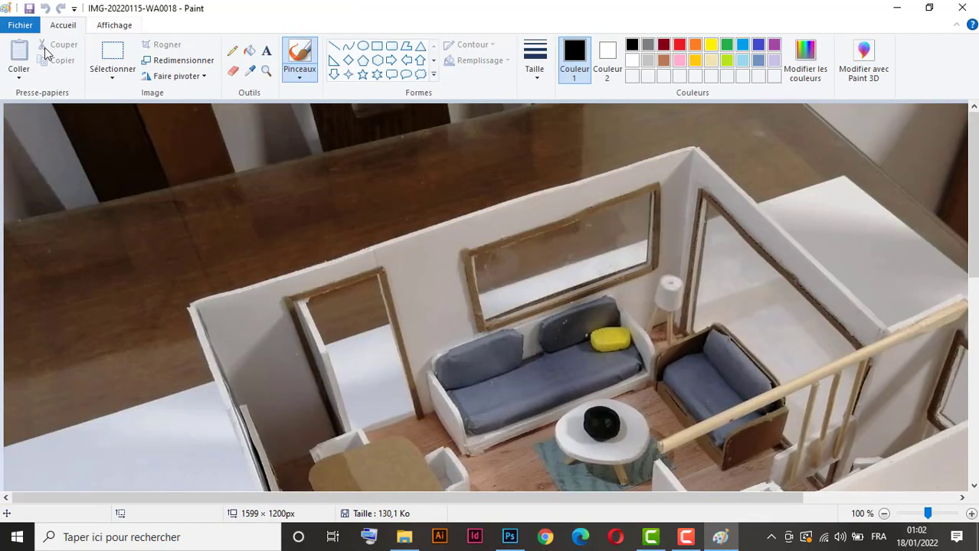
- Save the image as JPEG under its existing name, replacing the original IMG-20220115-WA0018.jpg, and close Paint
click(20, 26)
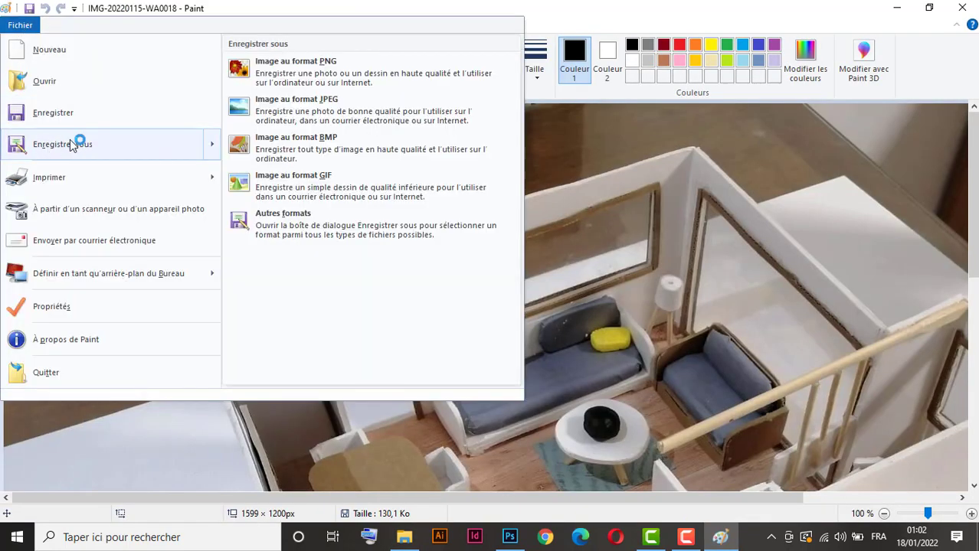
click(71, 144)
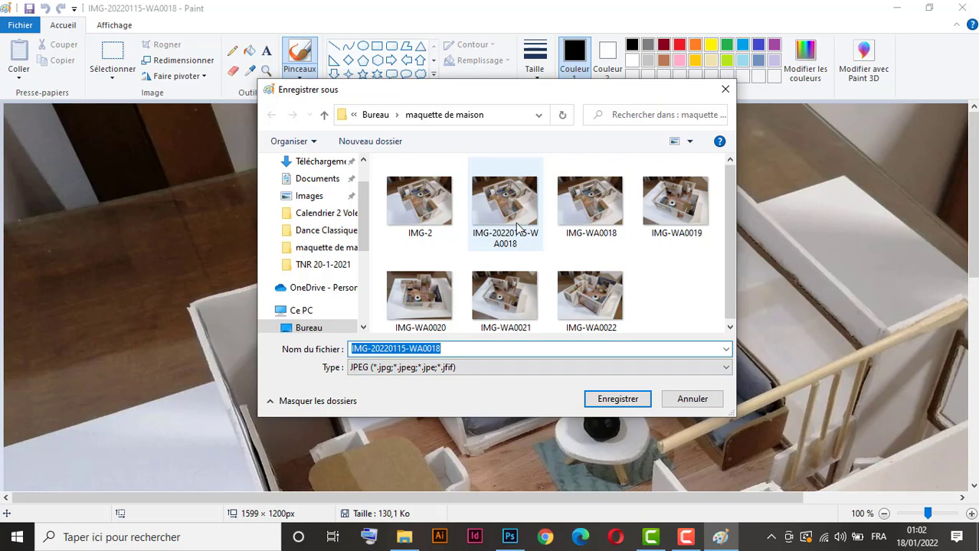
click(620, 400)
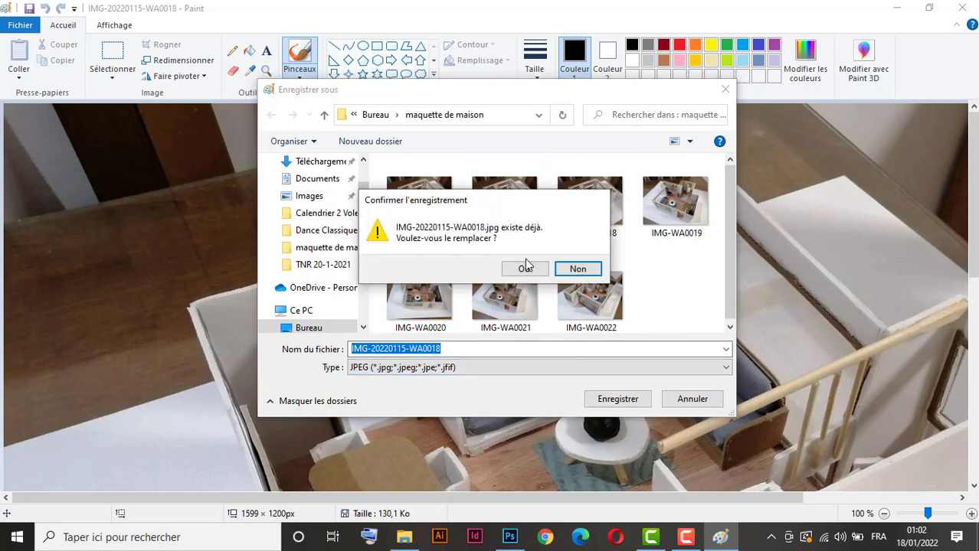
click(525, 266)
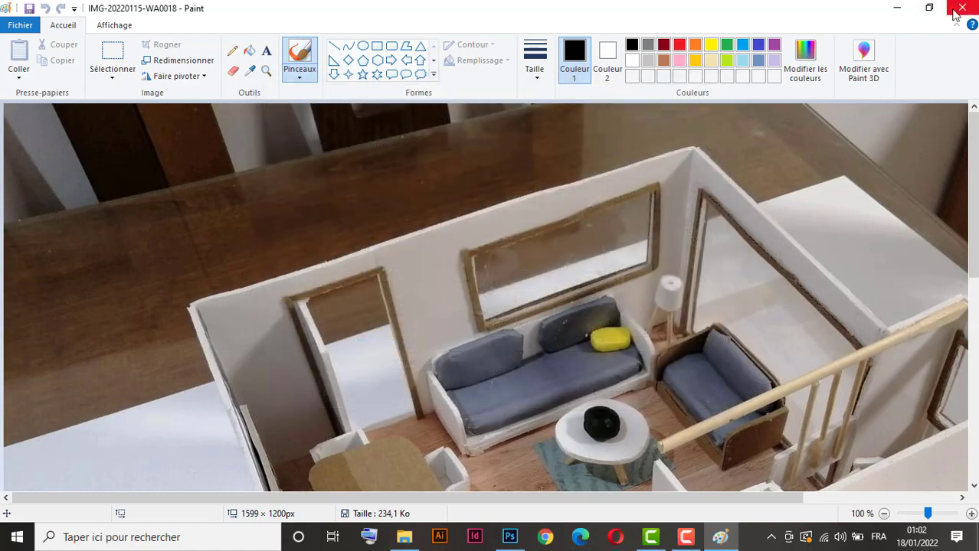
click(954, 12)
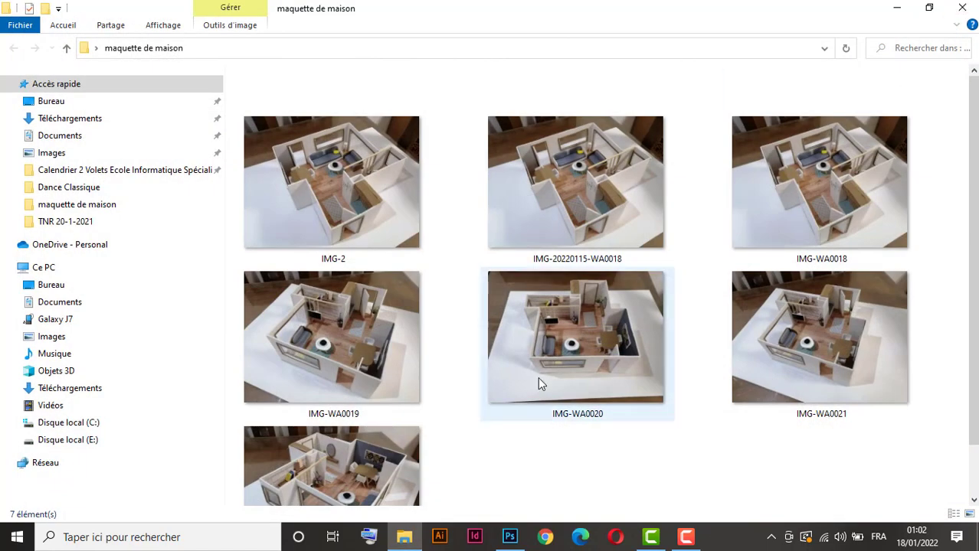
- Check the resaved IMG-20220115-WA0018 by opening it with Adobe Photoshop CC and closing it again
click(564, 195)
right_click(564, 195)
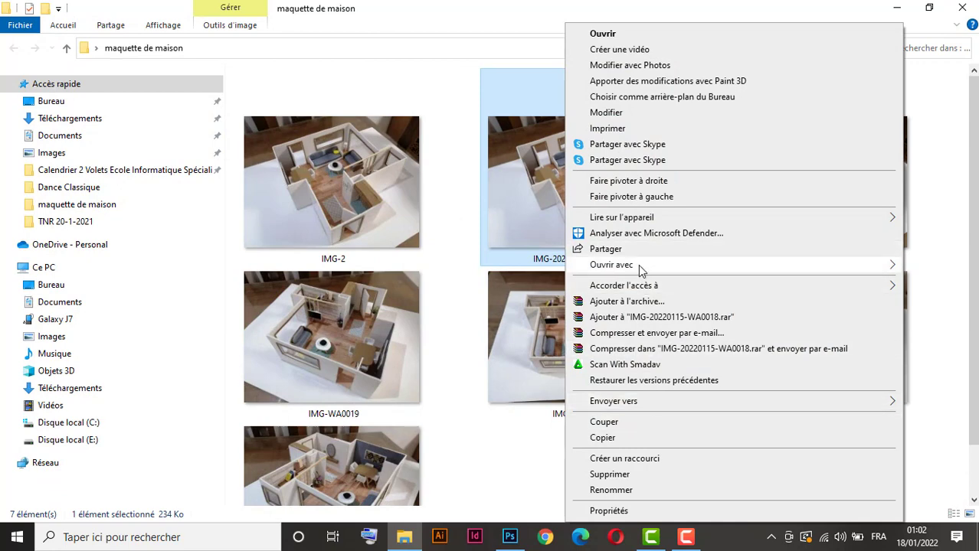
mouse_move(641, 268)
click(447, 288)
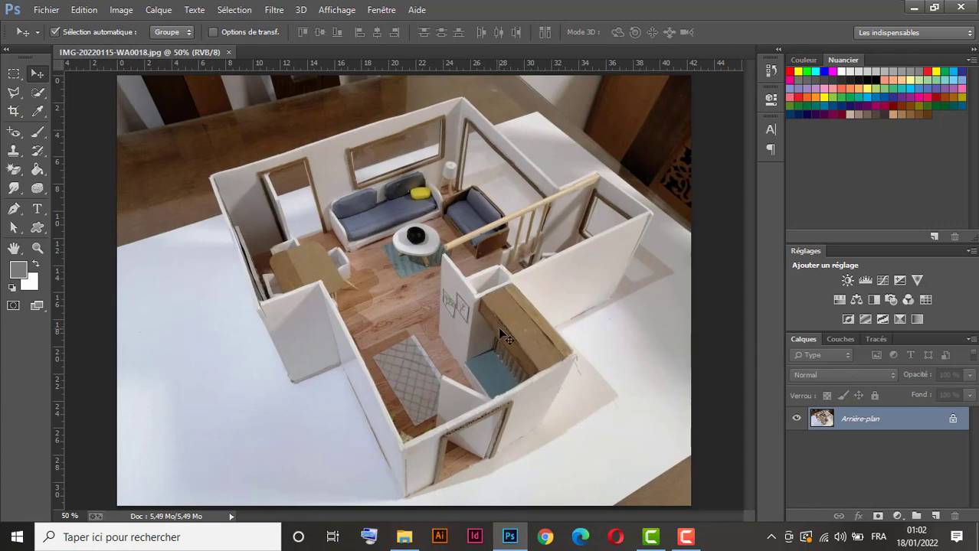
click(229, 52)
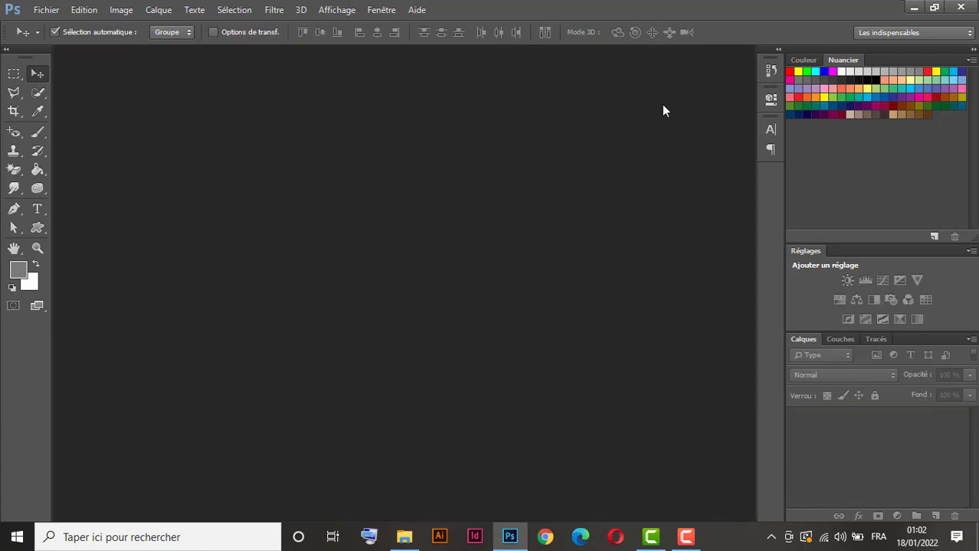
- Open IMG-WA0022 from the maquette de maison folder in Photoshop and convert its background into a regular layer named Calque 0
click(406, 537)
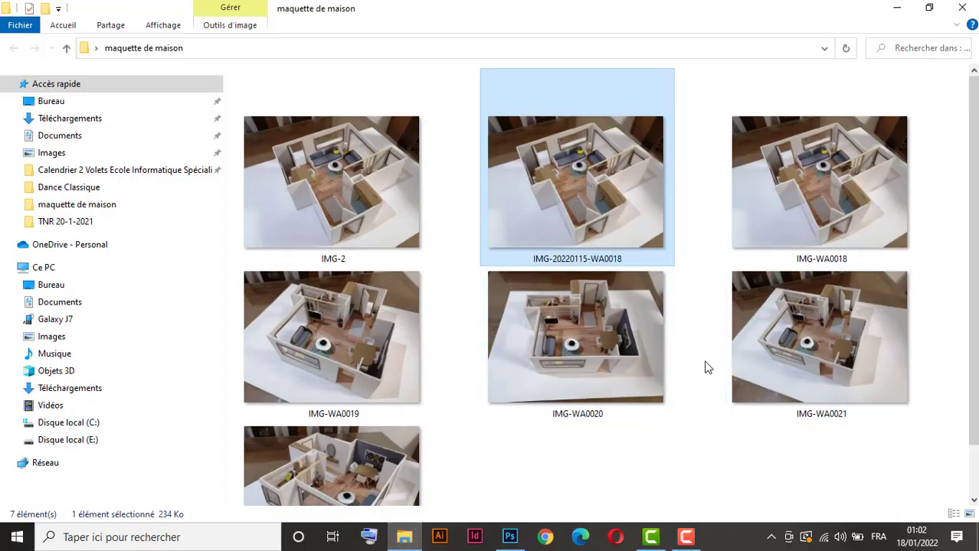
scroll(493, 370, down, 2)
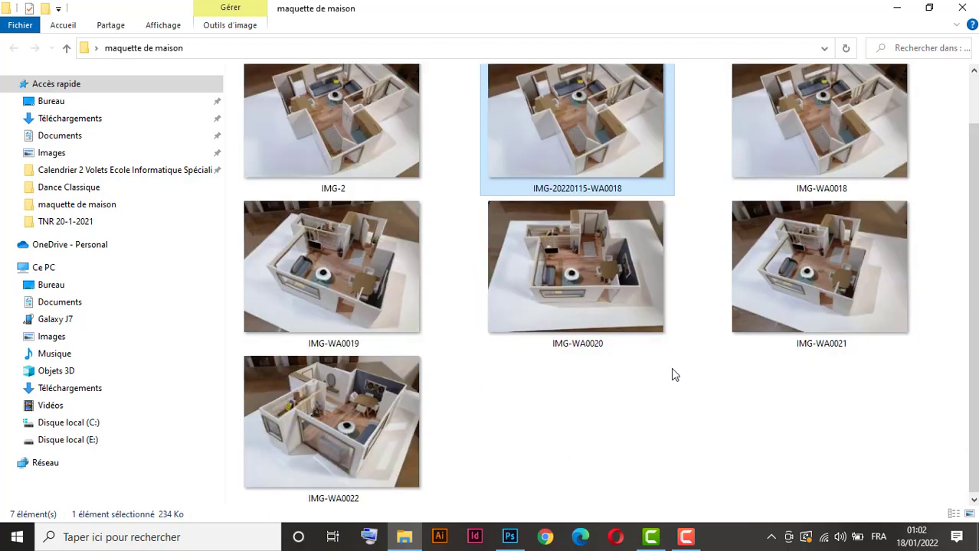
click(349, 414)
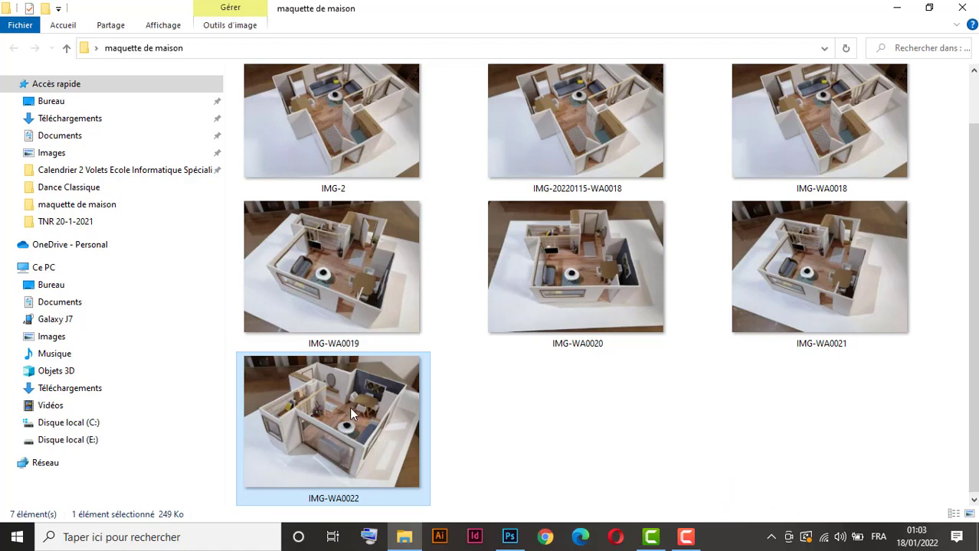
drag(351, 412, 334, 199)
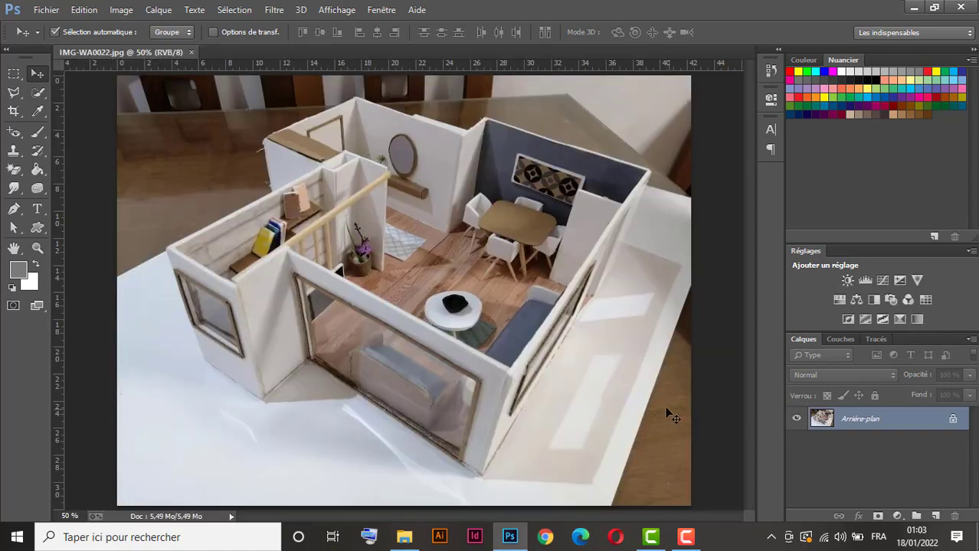
double_click(930, 422)
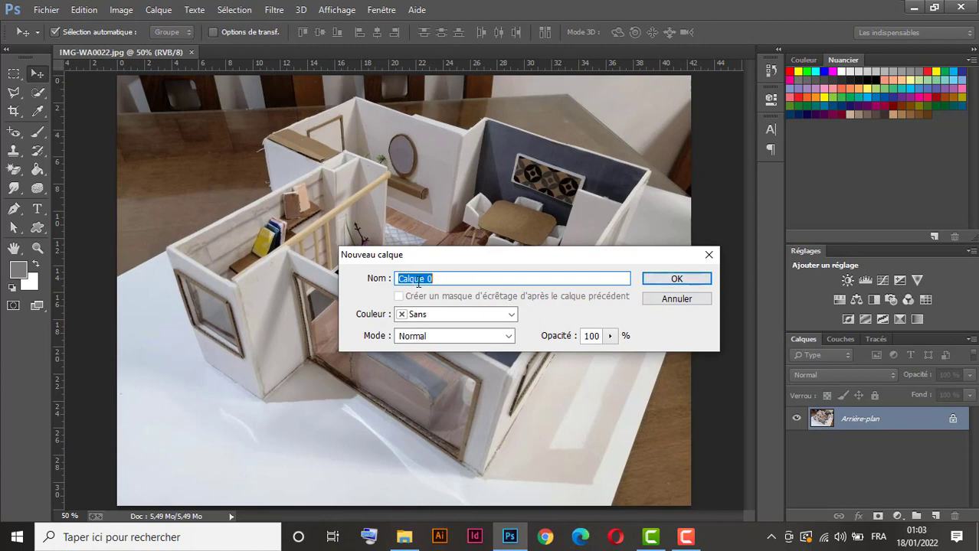
click(667, 281)
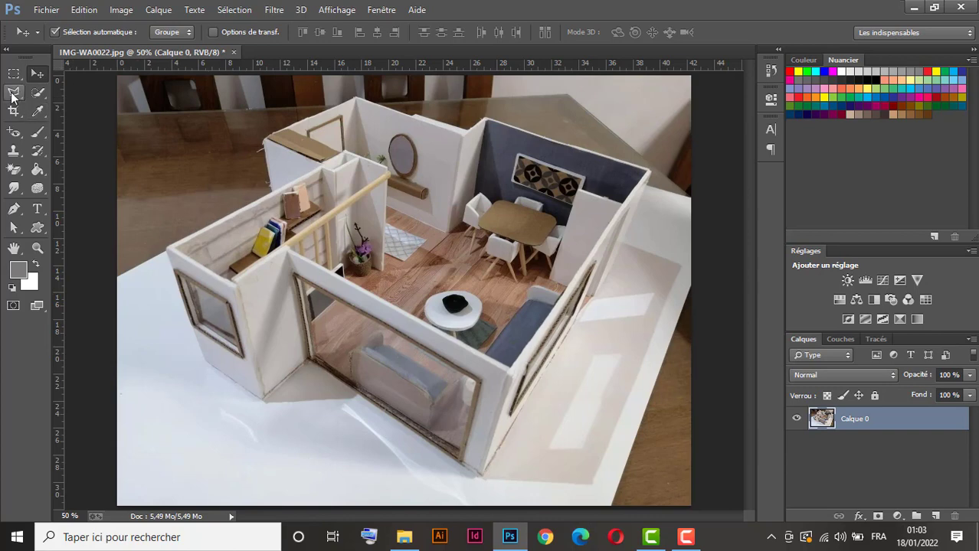
- With the Polygonal Lasso, start outlining the house model at its front bottom corner and trace along the base of the right wall
click(14, 94)
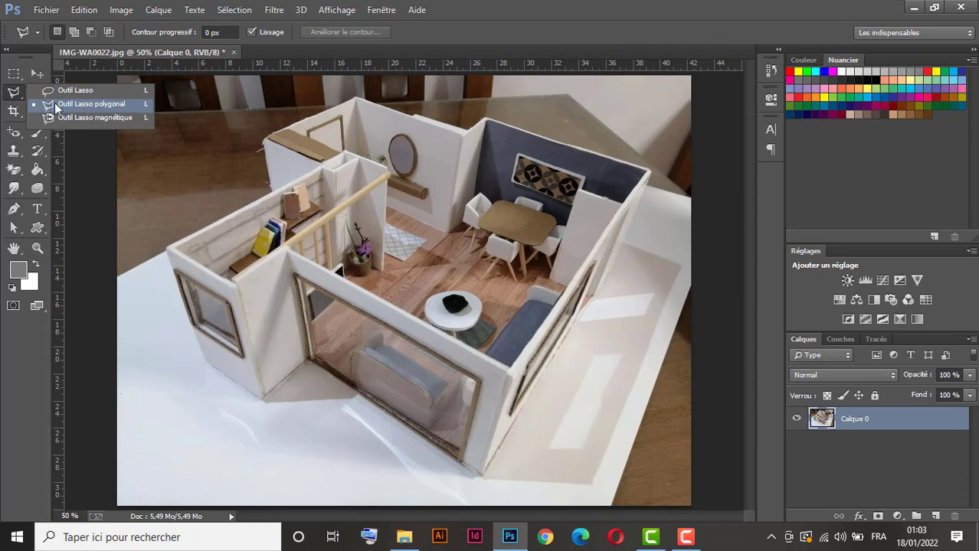
click(74, 104)
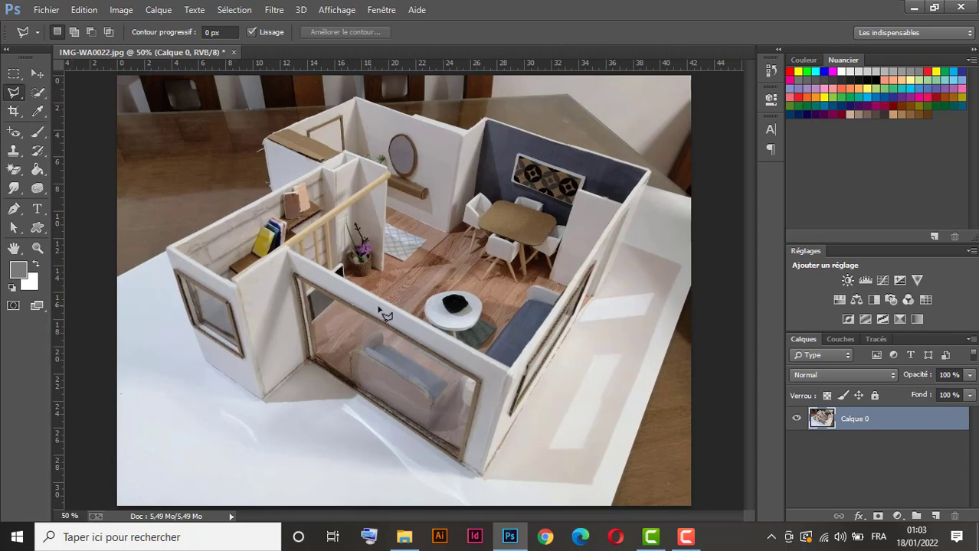
ctrl+click(487, 474)
ctrl+click(488, 471)
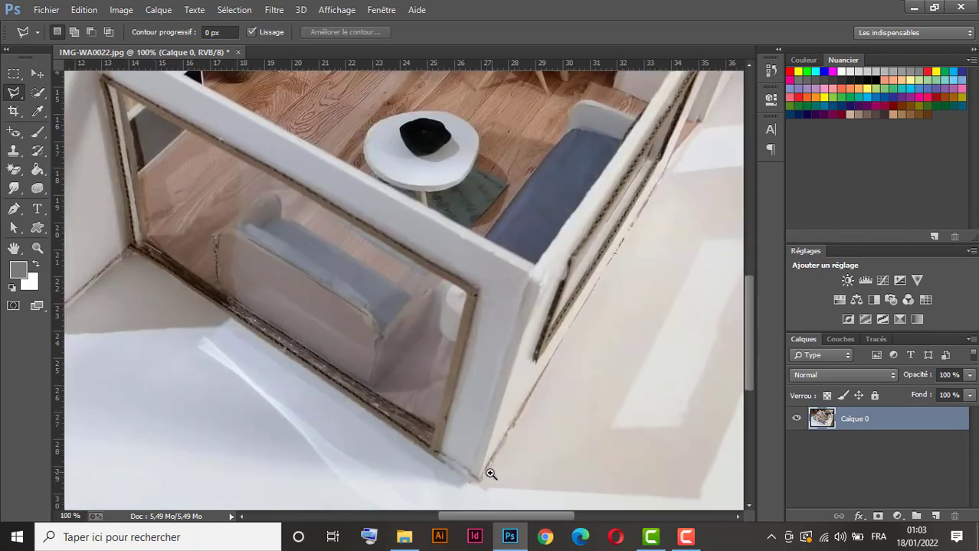
ctrl+click(491, 473)
mouse_move(498, 446)
mouse_down()
mouse_move(422, 278)
mouse_move(402, 353)
mouse_up()
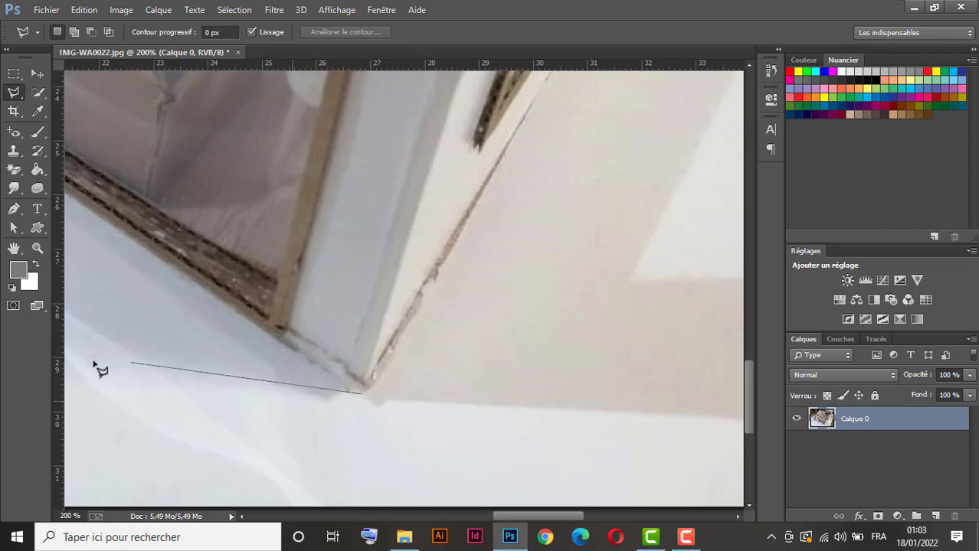
alt+click(139, 322)
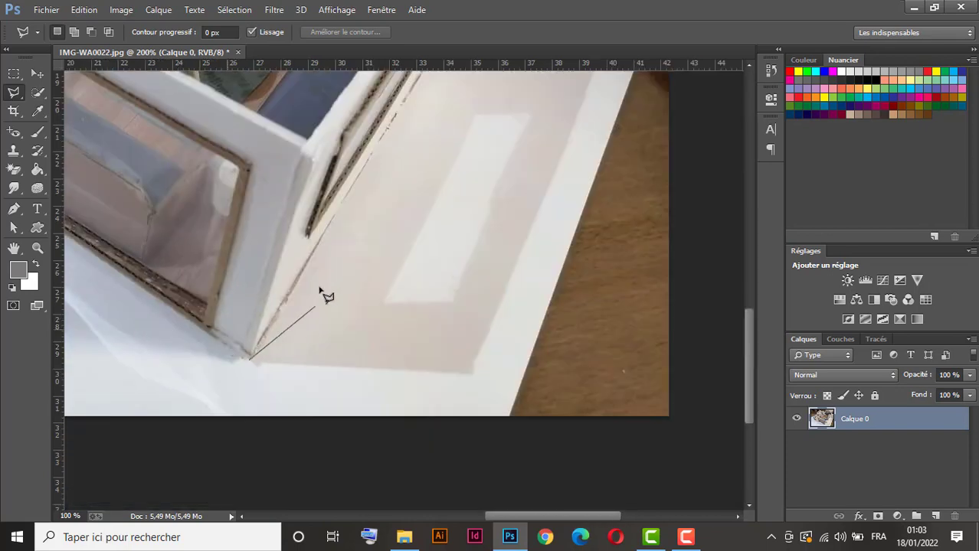
mouse_move(384, 182)
mouse_down()
mouse_move(280, 372)
mouse_move(236, 482)
mouse_up()
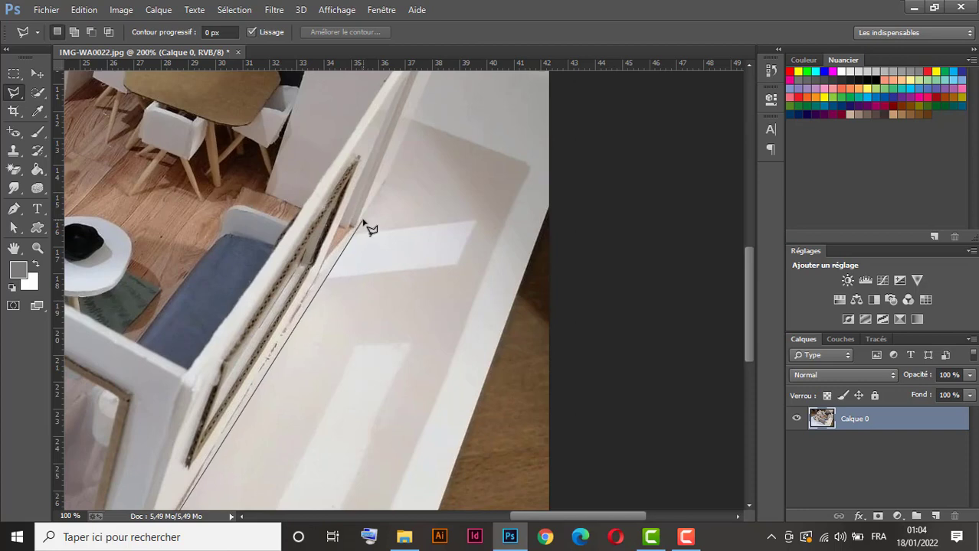
click(363, 221)
- Continue the lasso outline up to the right wall's top corner and along the top of the blue wall to the mirror wall
key(space)
drag(383, 174, 335, 359)
drag(391, 210, 356, 321)
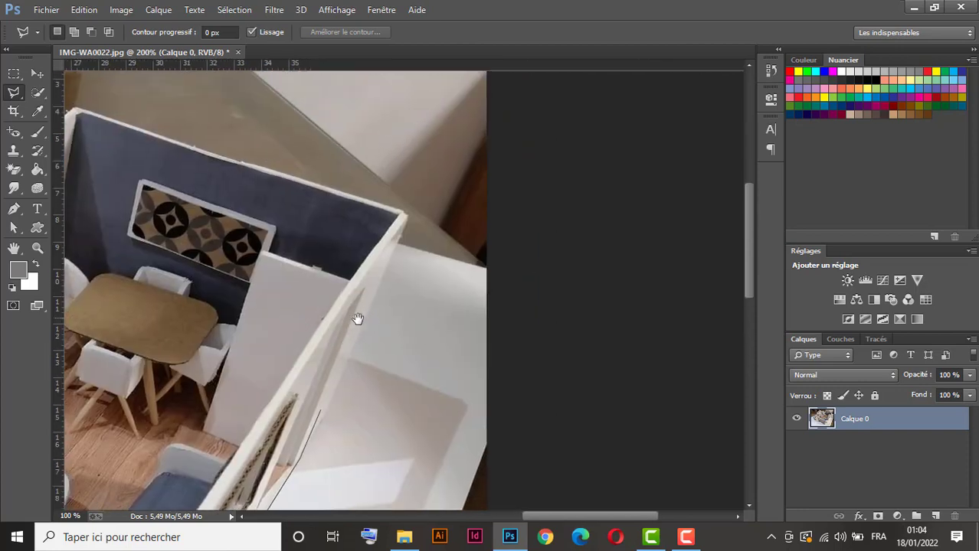
click(404, 214)
key(space)
drag(376, 207, 556, 254)
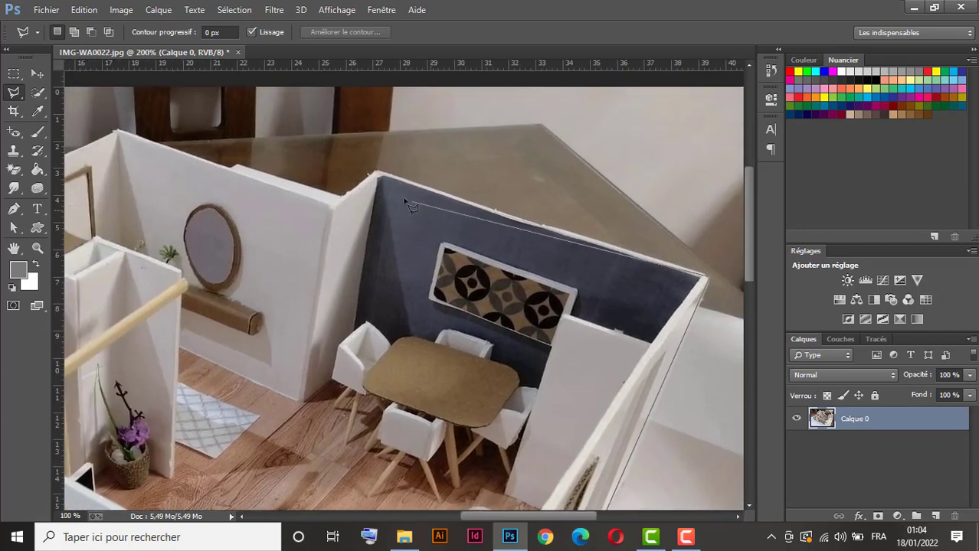
click(376, 173)
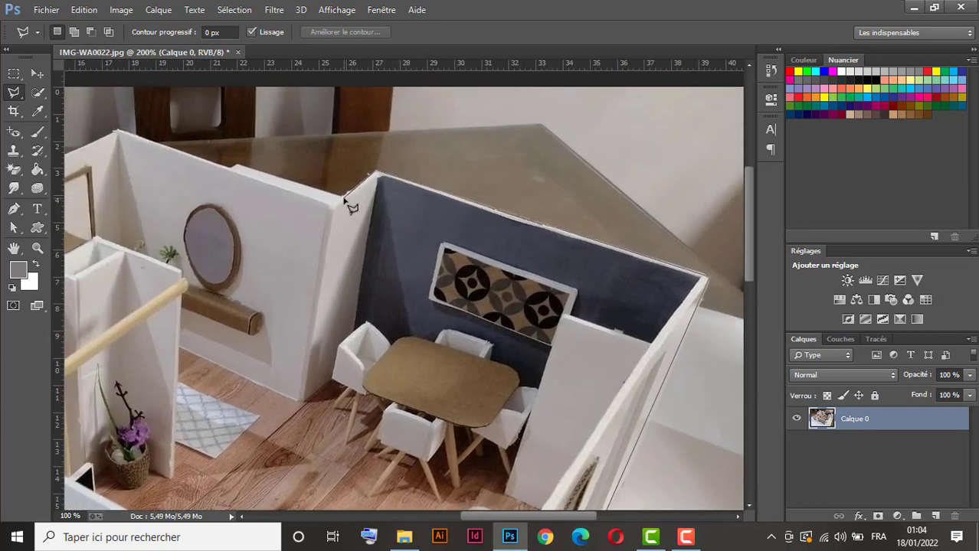
click(343, 196)
- Extend the lasso outline over the mirror wall and the rear room to the outer top corner of the bookshelf wall
drag(470, 239, 628, 302)
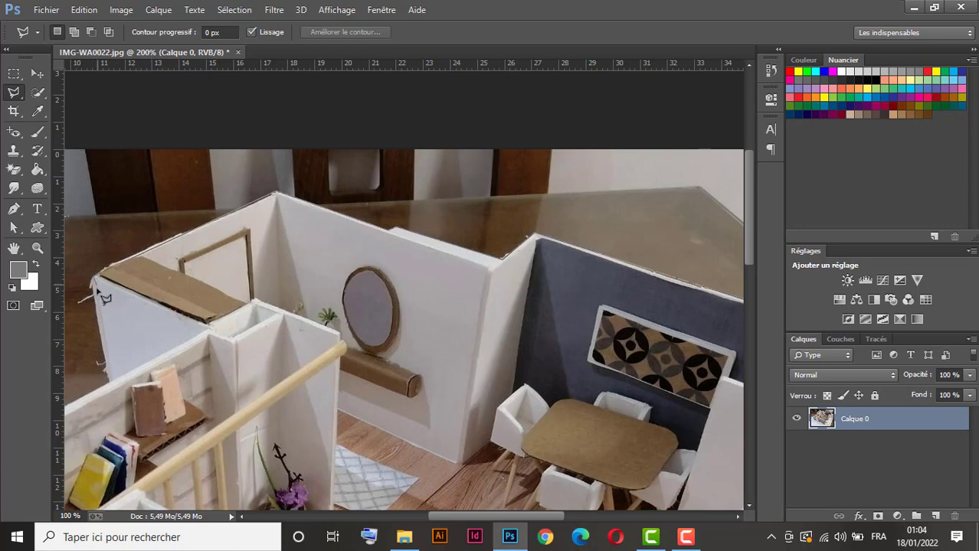
mouse_move(135, 303)
mouse_down()
mouse_move(271, 280)
mouse_move(273, 316)
mouse_up()
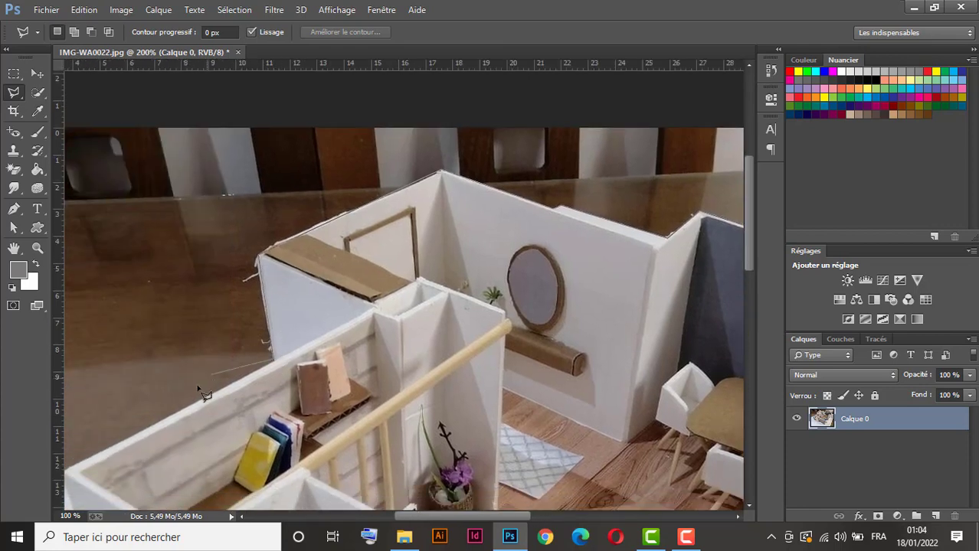
drag(188, 420, 354, 248)
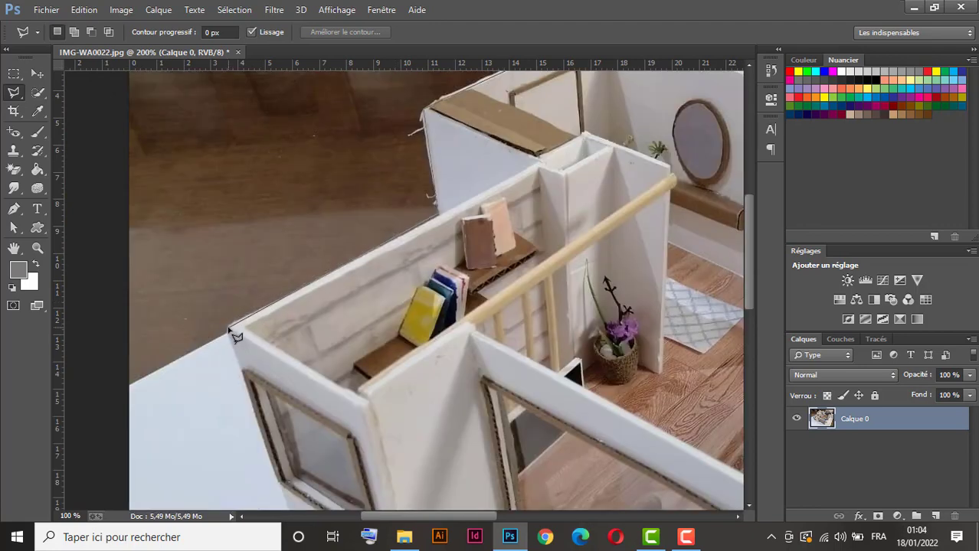
click(228, 330)
- Trace the small-window wall and the base of the large front window, and close the lasso selection at its starting corner
drag(240, 334, 208, 141)
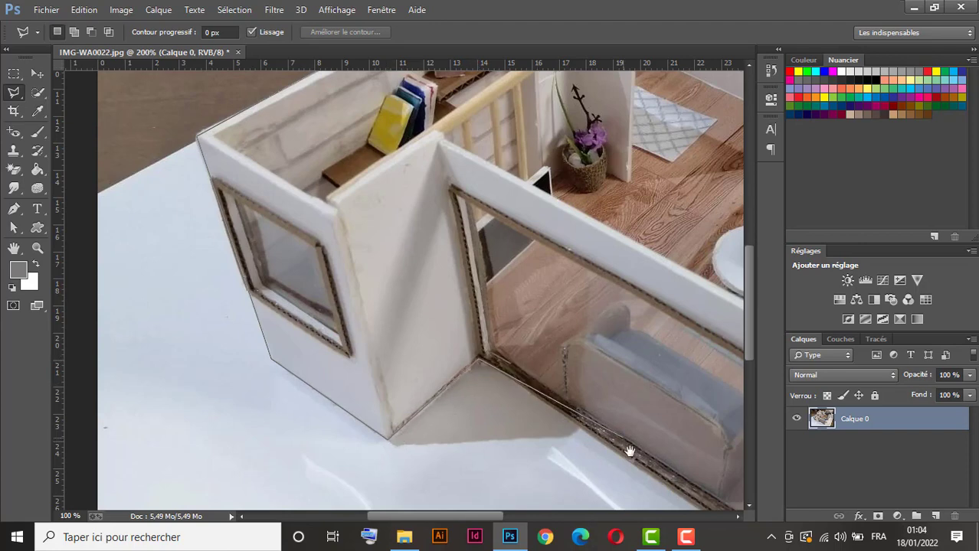
mouse_move(616, 444)
mouse_down()
mouse_move(382, 300)
mouse_move(306, 232)
mouse_up()
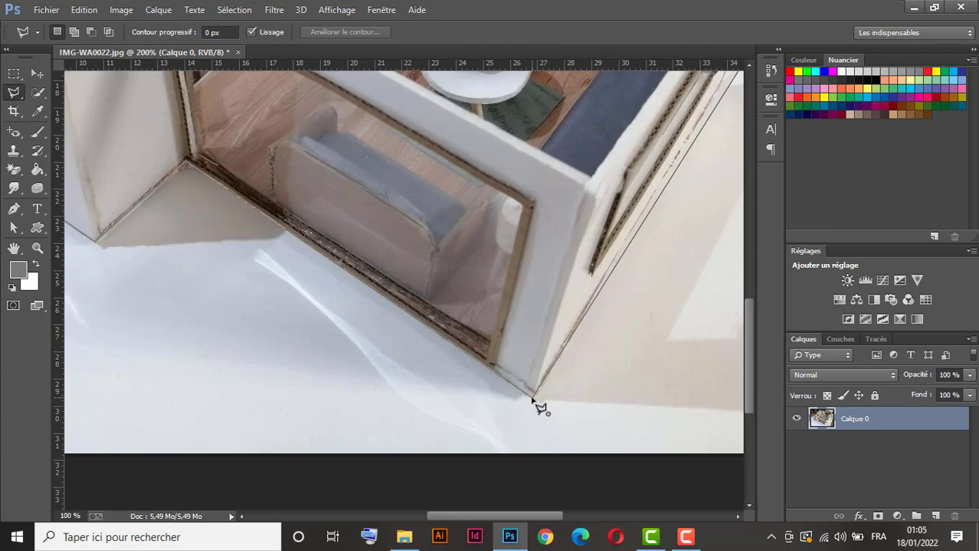
click(532, 399)
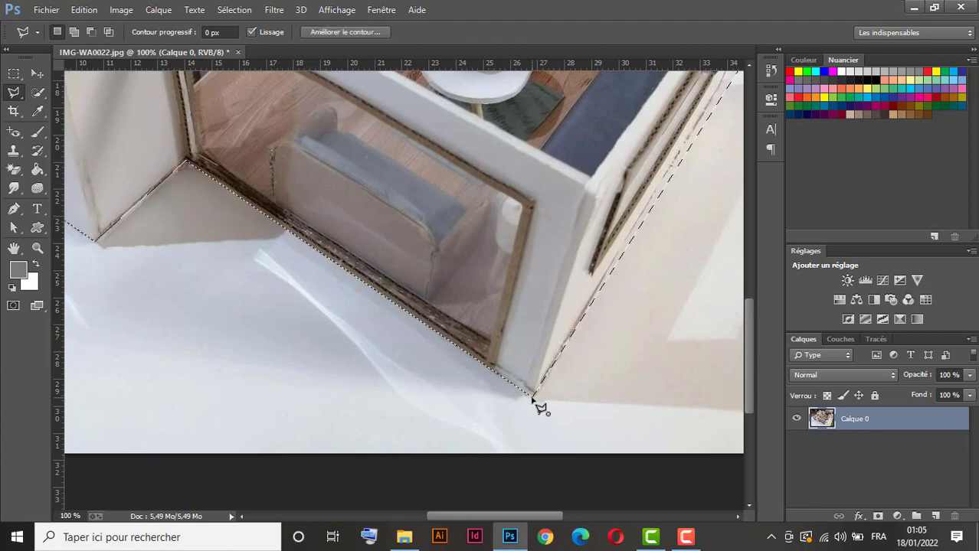
key(ctrl+minus)
key(ctrl+minus)
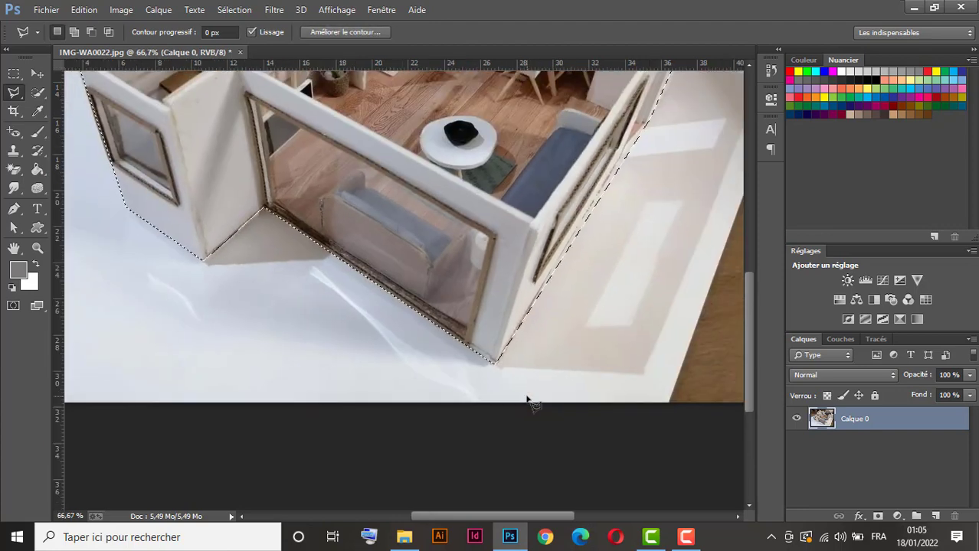
- Copy the selected house model to its own layer and delete the original photo layer, Calque 0
drag(570, 296, 601, 466)
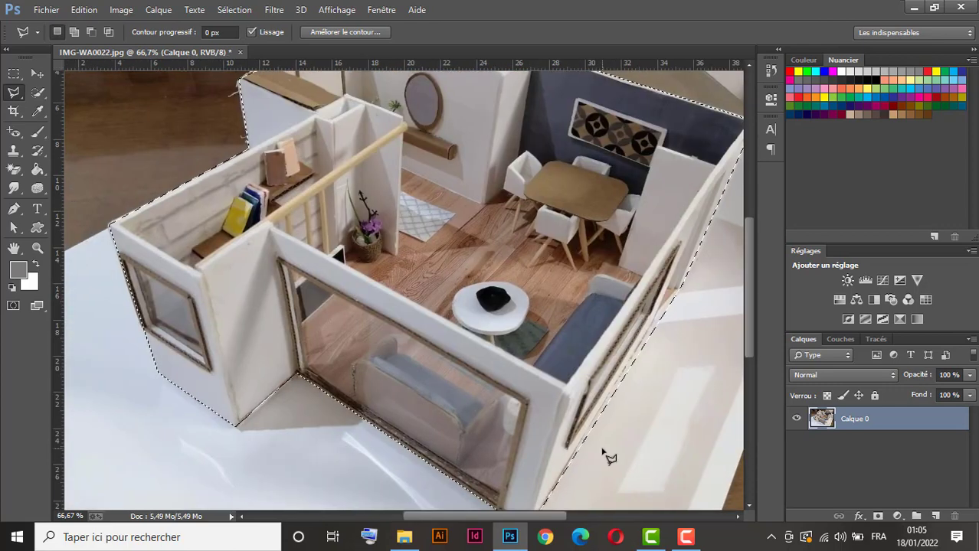
key(ctrl+minus)
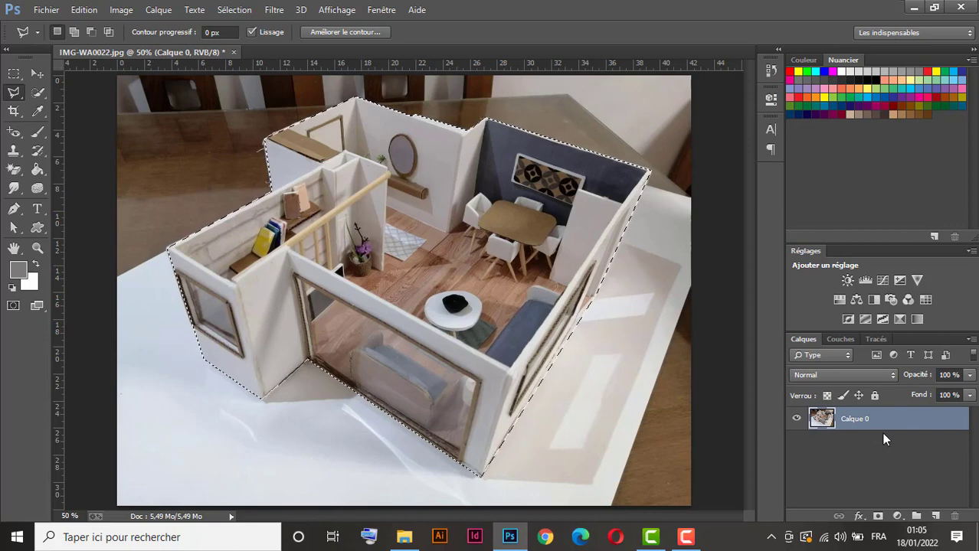
key(ctrl+j)
click(796, 442)
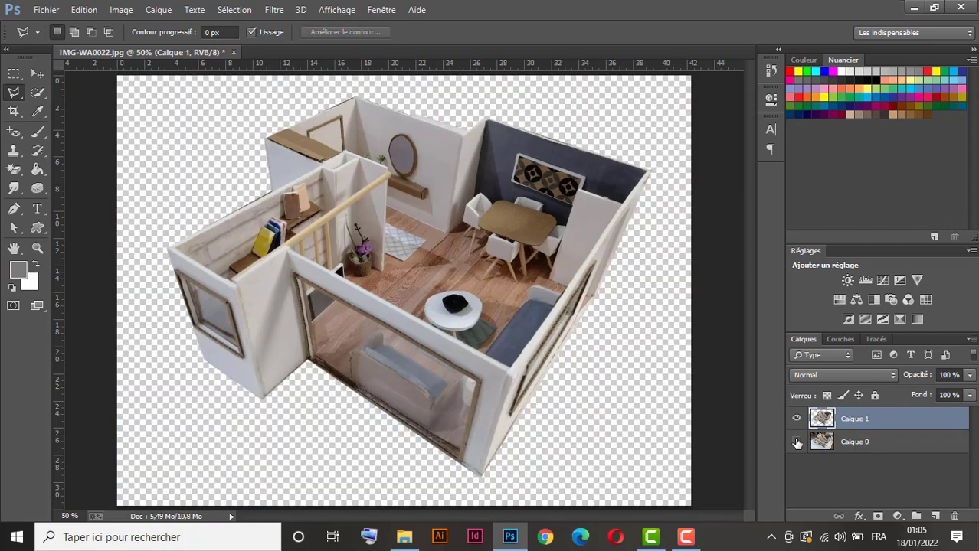
click(797, 442)
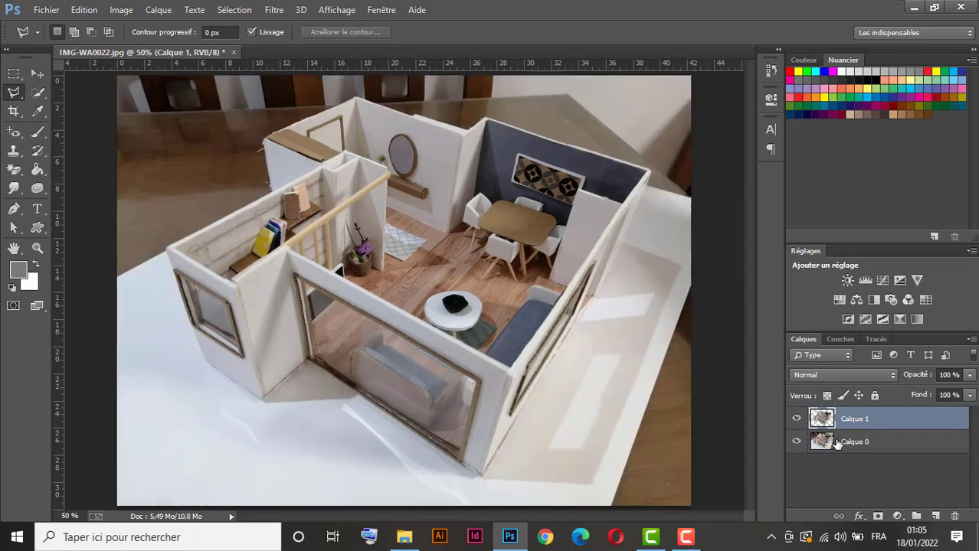
drag(913, 446, 954, 514)
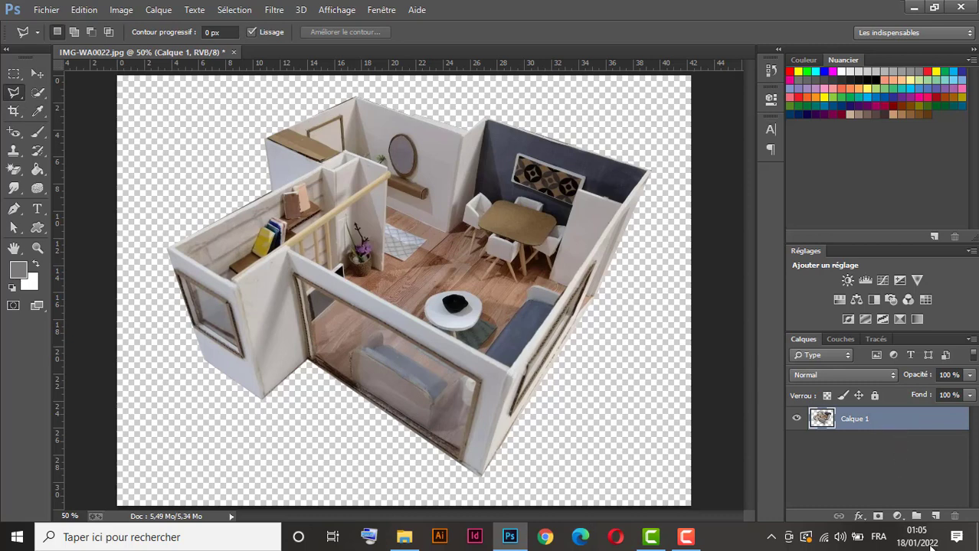
- Add an empty layer beneath the cut-out house layer and set the foreground colour to light grey a5a3a3
click(935, 516)
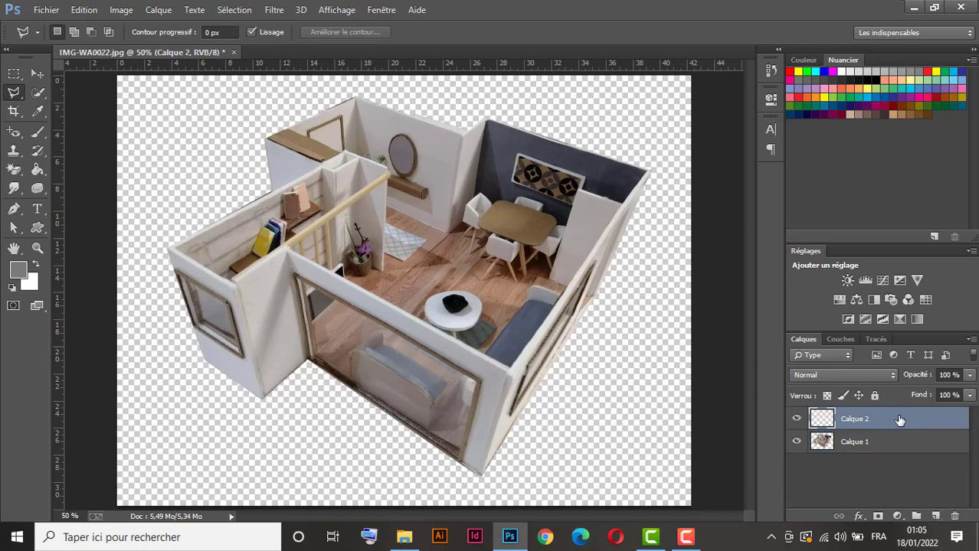
drag(897, 422, 900, 447)
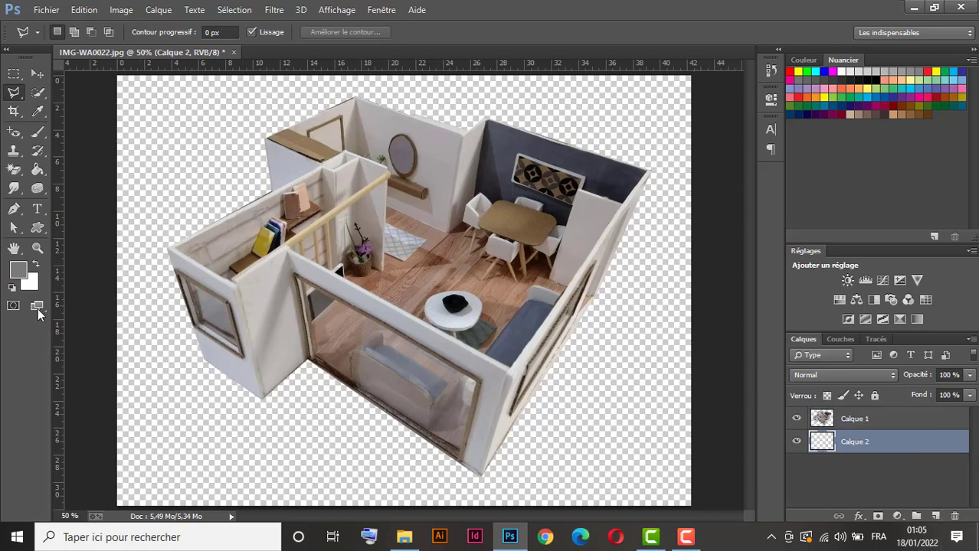
click(19, 272)
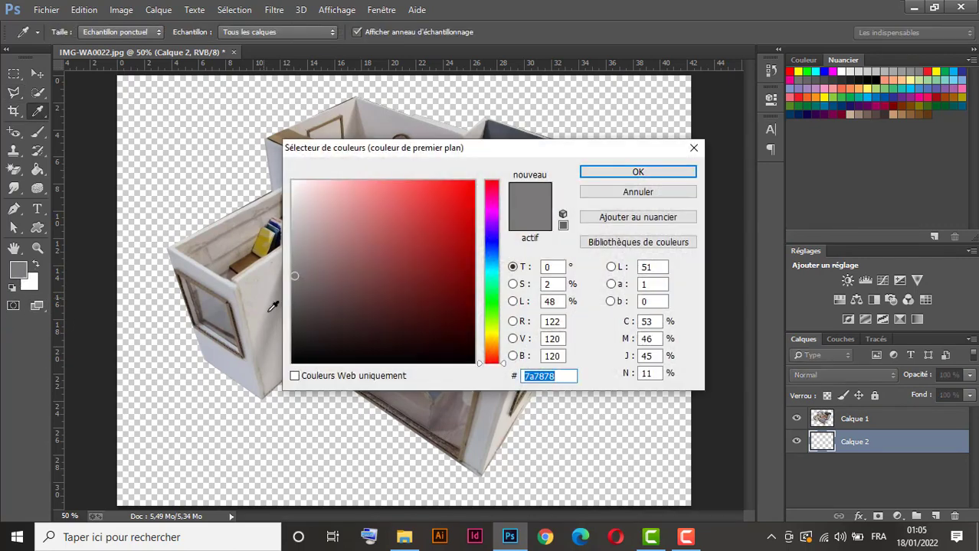
click(294, 258)
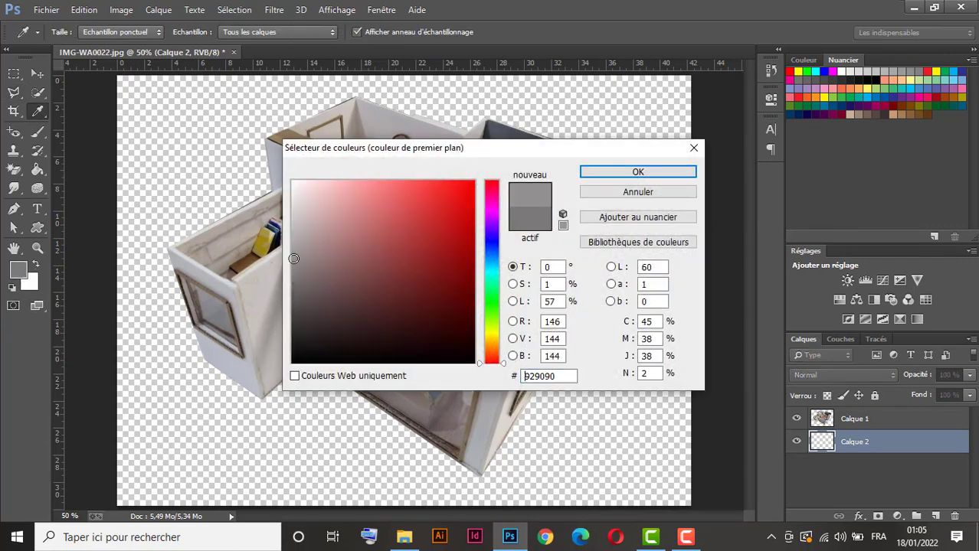
click(293, 245)
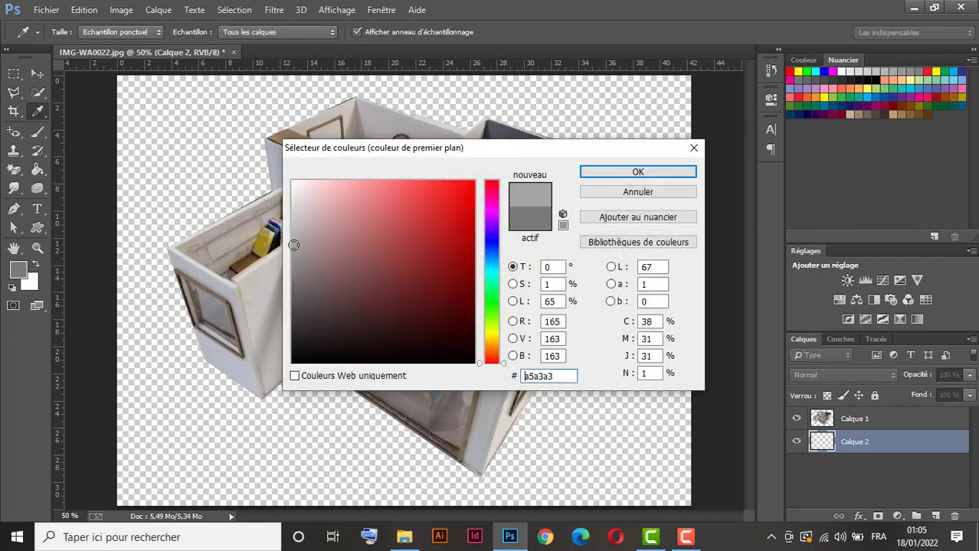
click(602, 174)
- Try filling the empty layer with the grey foreground colour, and undo the fill
key(l)
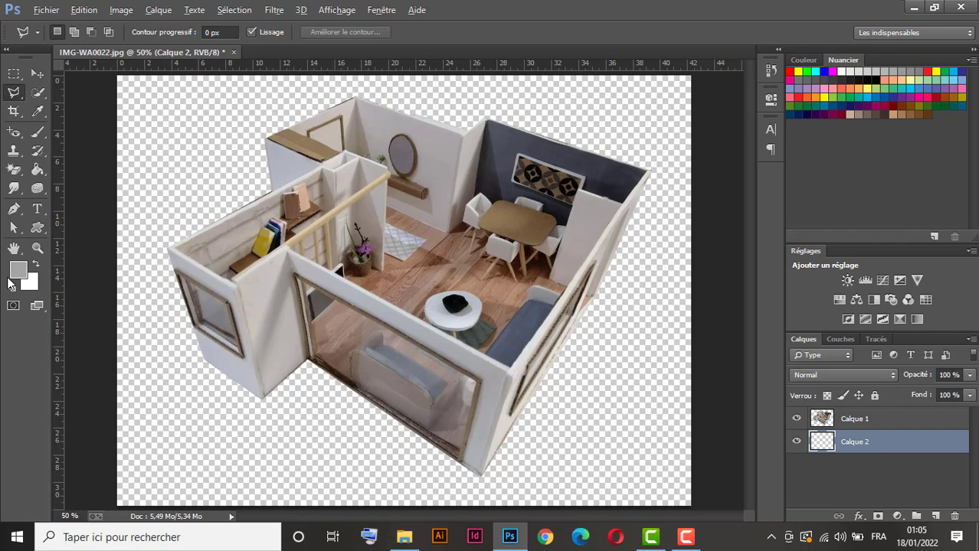
key(alt+BackSpace)
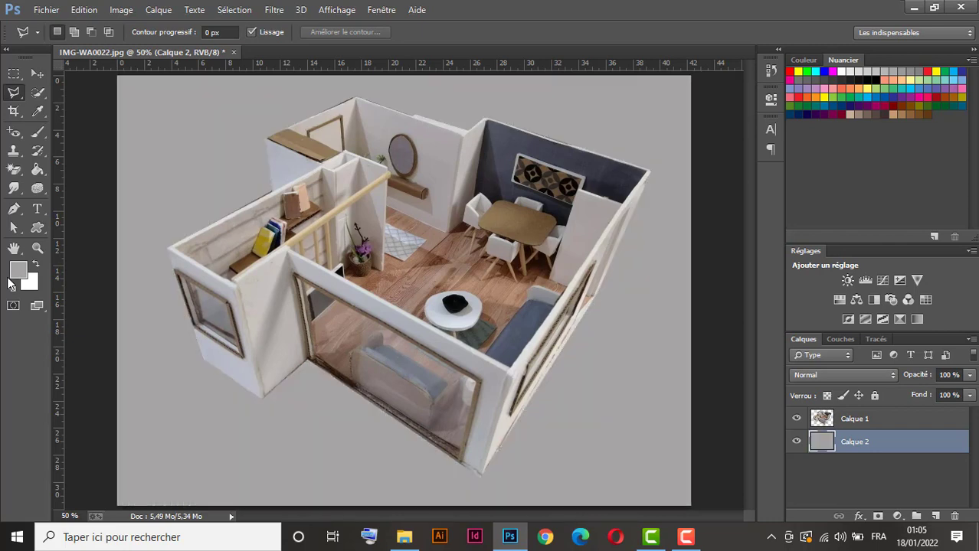
key(ctrl+z)
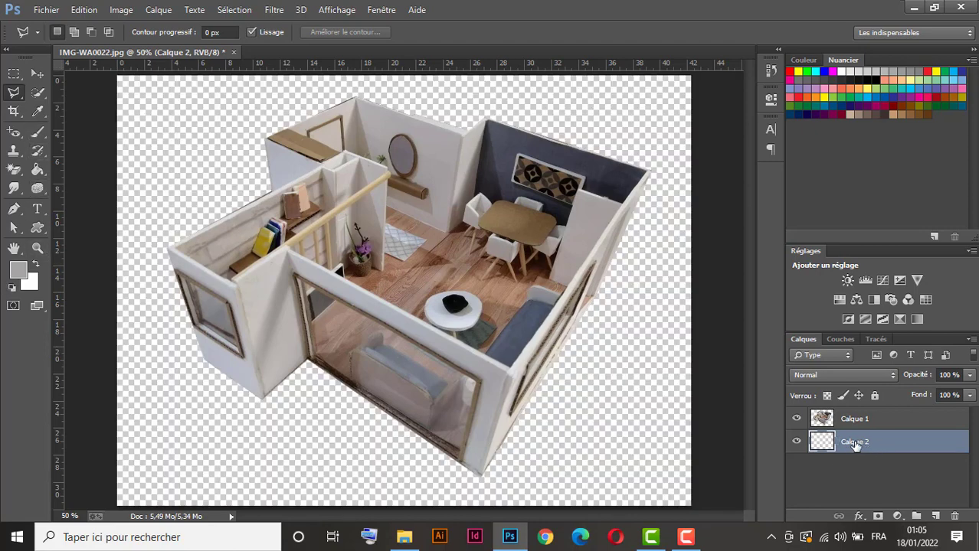
- Fill the empty layer with the grey foreground colour using the Paint Bucket, and undo that fill
click(41, 172)
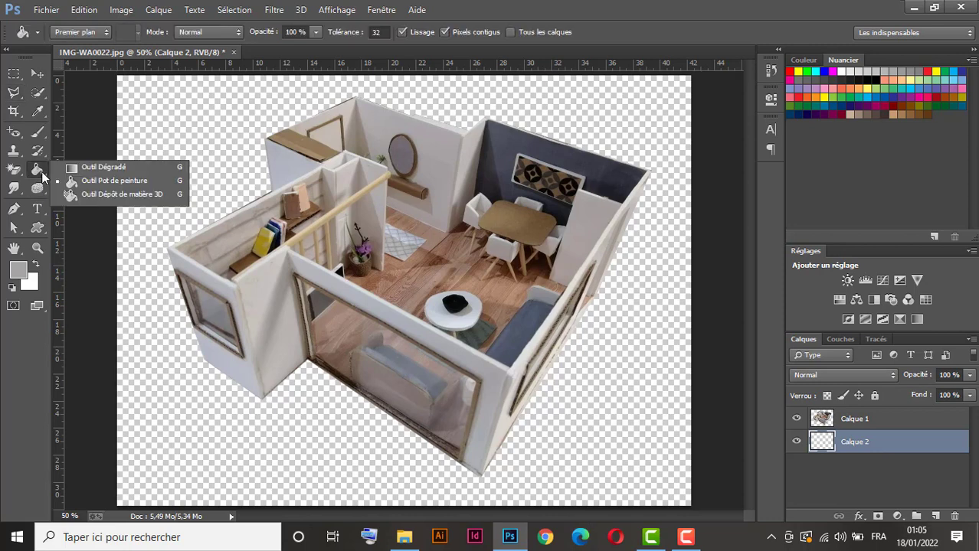
click(112, 181)
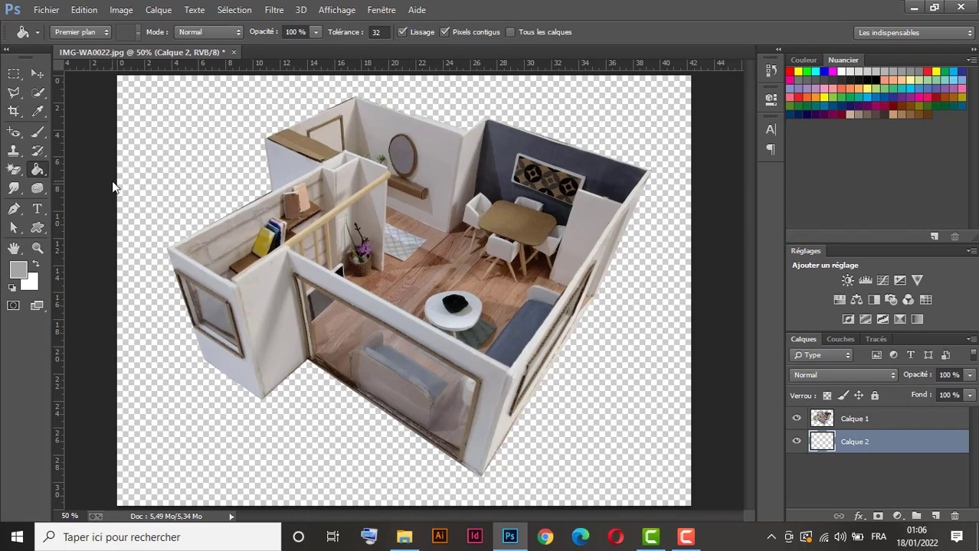
click(153, 193)
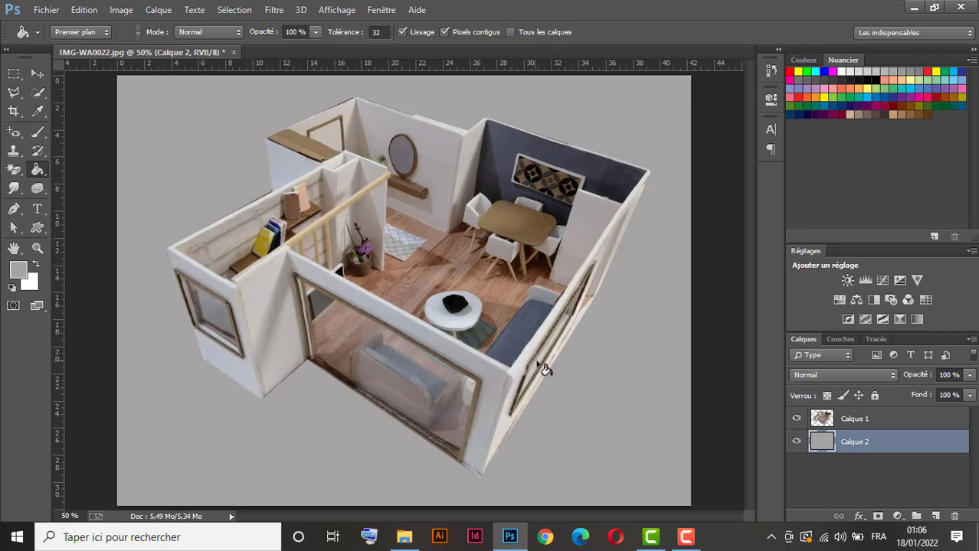
click(326, 362)
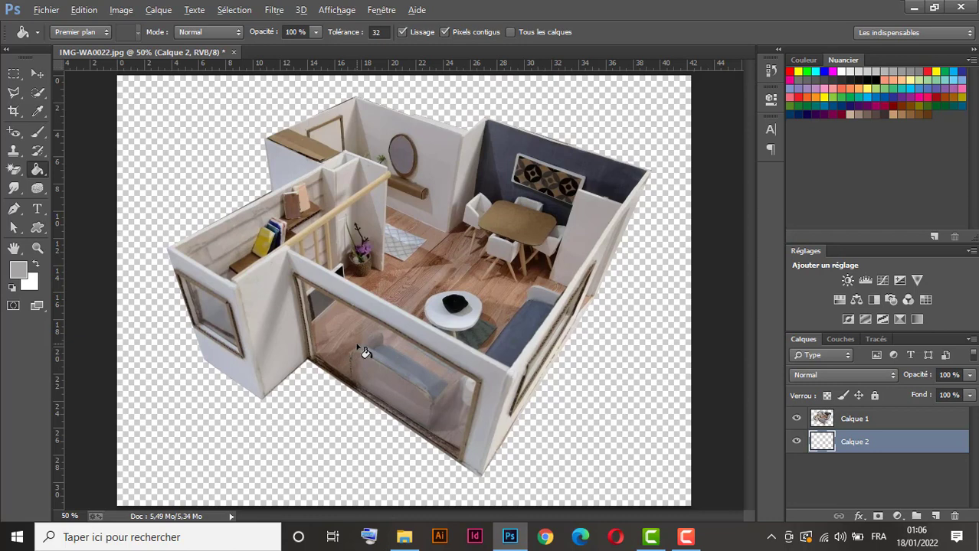
- Try the white background colour as a fill on the layer beneath the house, and refill it with the grey foreground colour
click(364, 353)
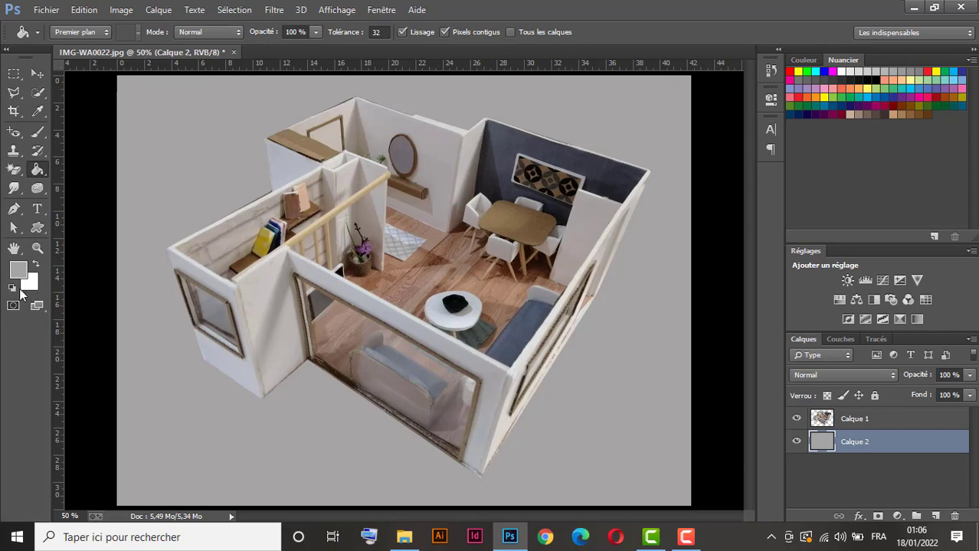
key(ctrl+BackSpace)
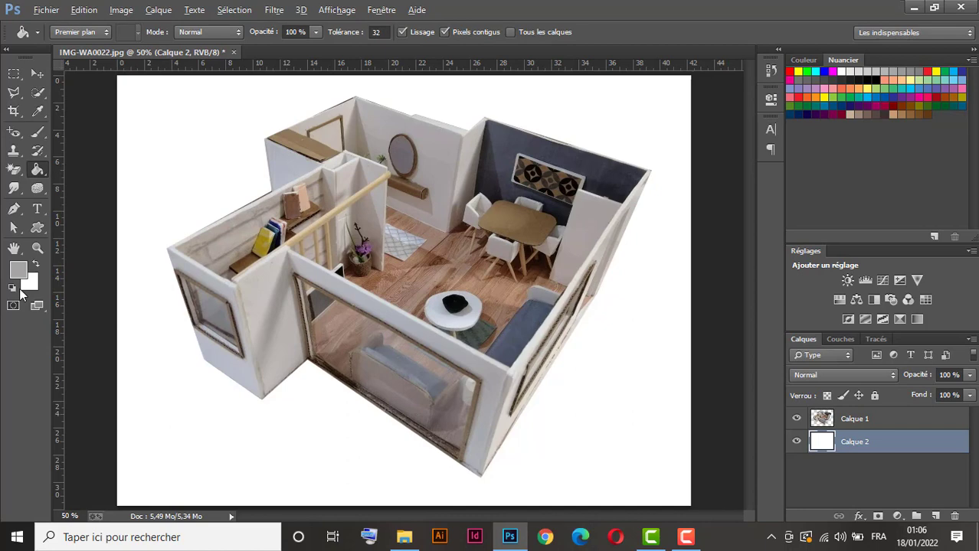
key(alt+BackSpace)
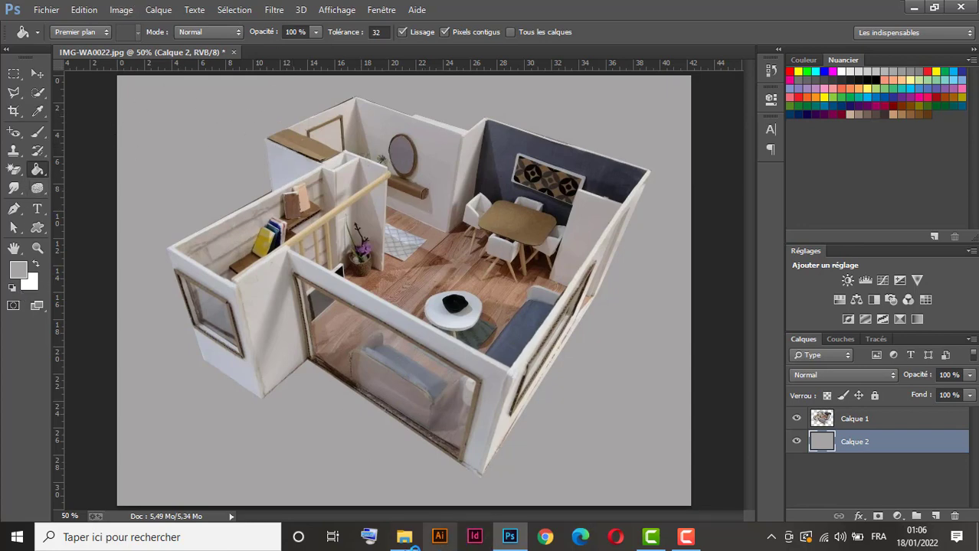
- Open the photo IMG-WA0020 from the maquette de maison folder as a separate Photoshop document
click(407, 539)
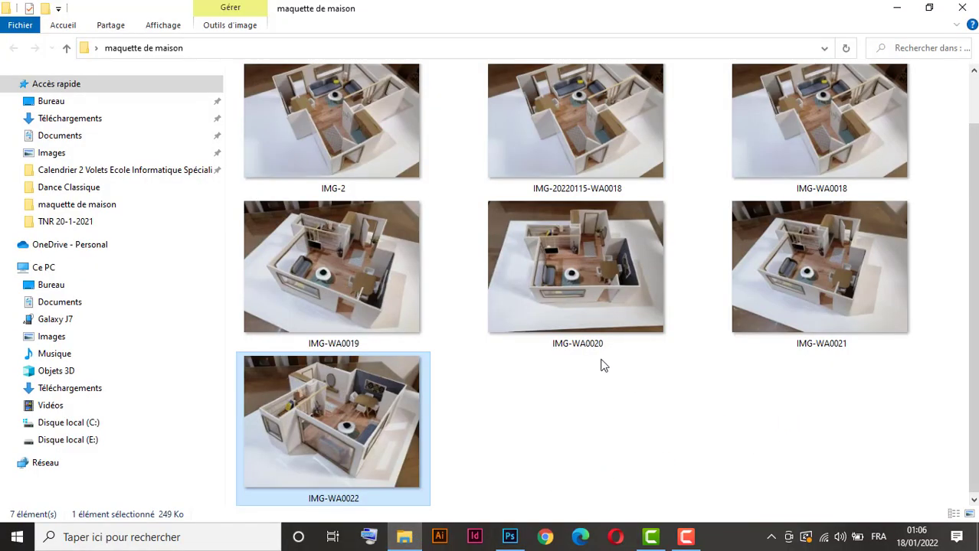
drag(572, 258, 350, 52)
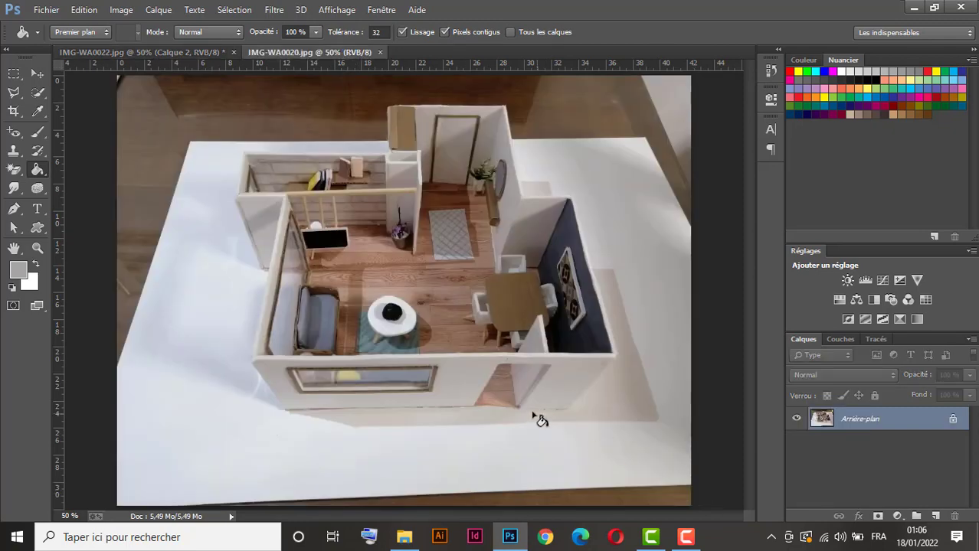
click(37, 74)
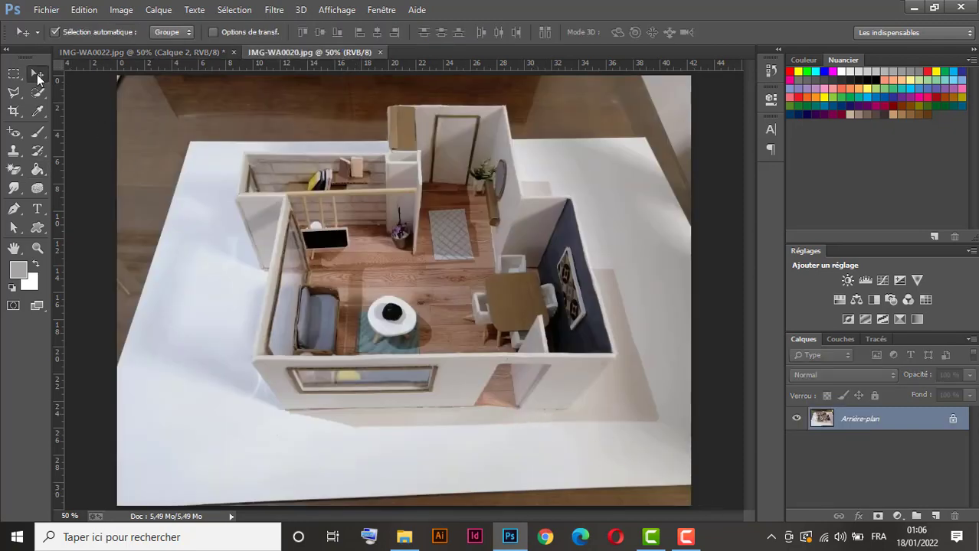
- With the Pen tool, start a path at the front wall's bottom left corner and trace its base and right edge up to the top corner
click(13, 209)
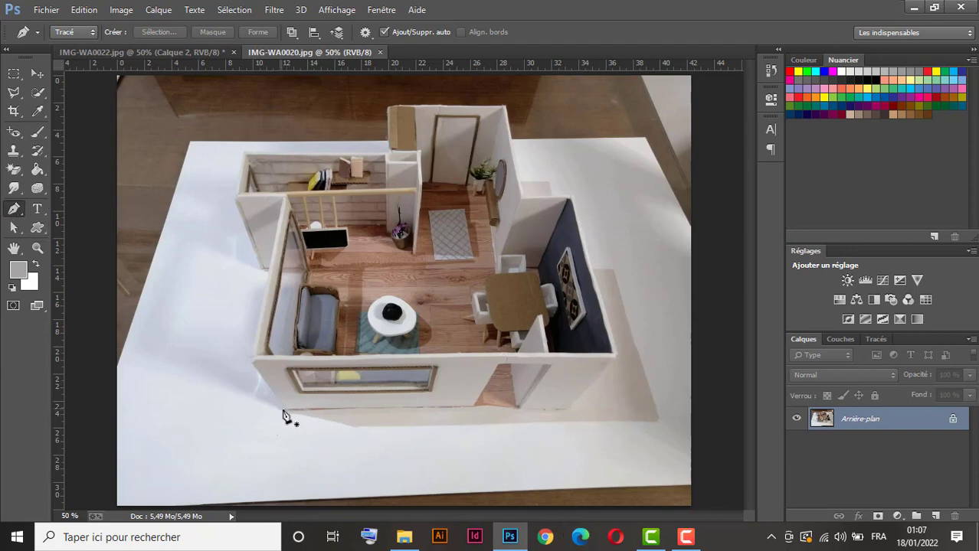
ctrl+click(321, 414)
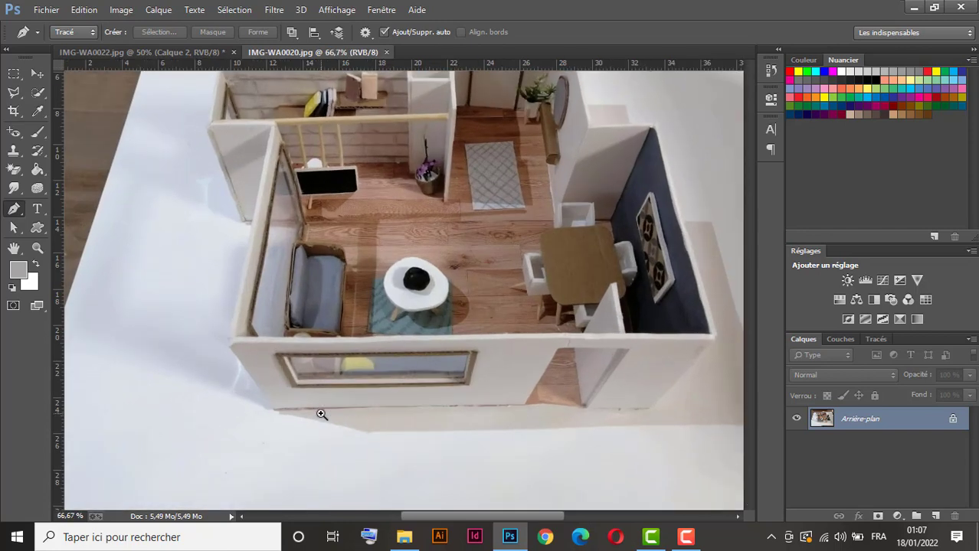
drag(448, 422, 346, 405)
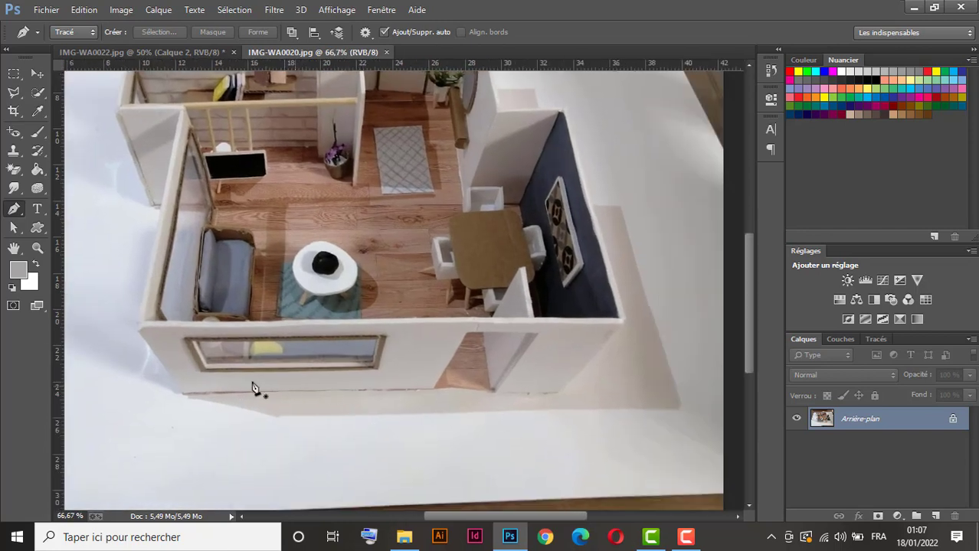
click(183, 393)
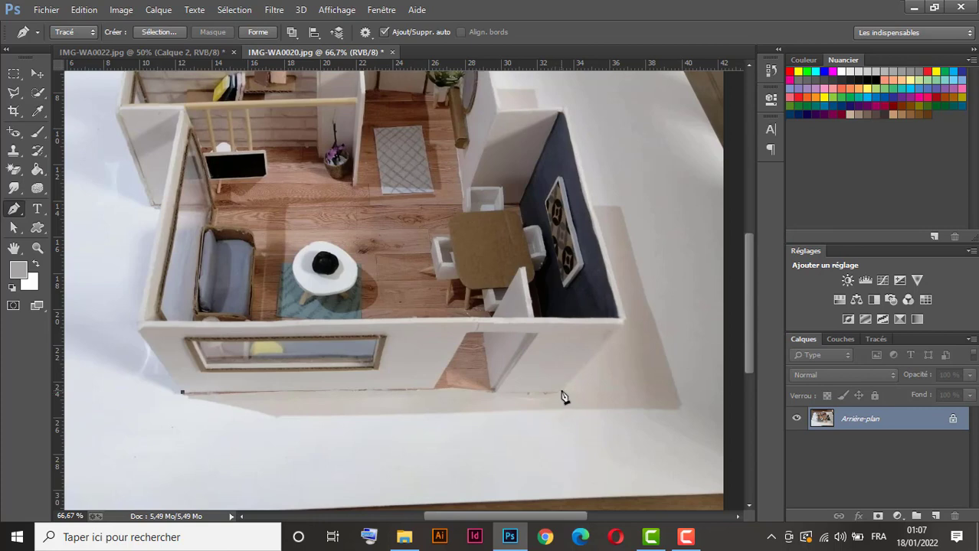
click(559, 393)
scroll(556, 268, up, 2)
scroll(570, 294, down, 1)
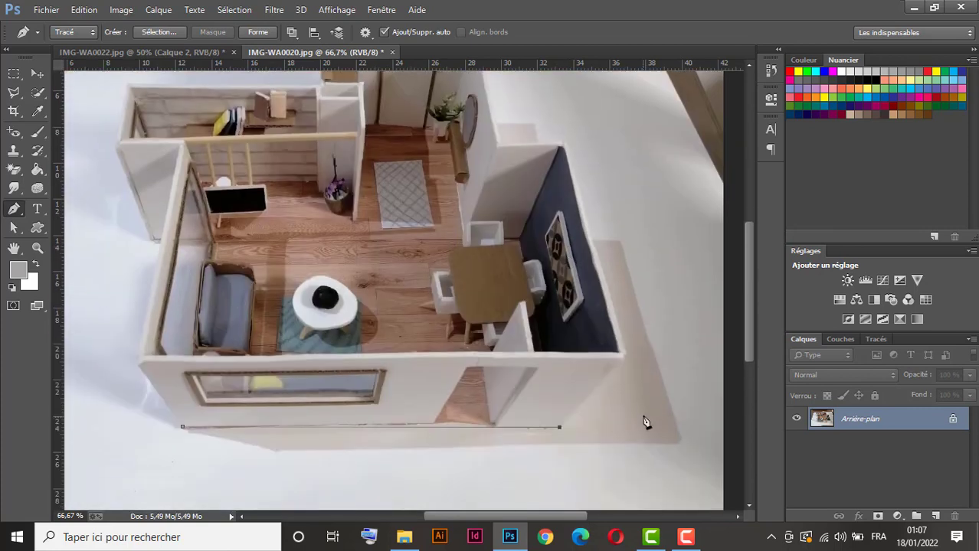
click(625, 355)
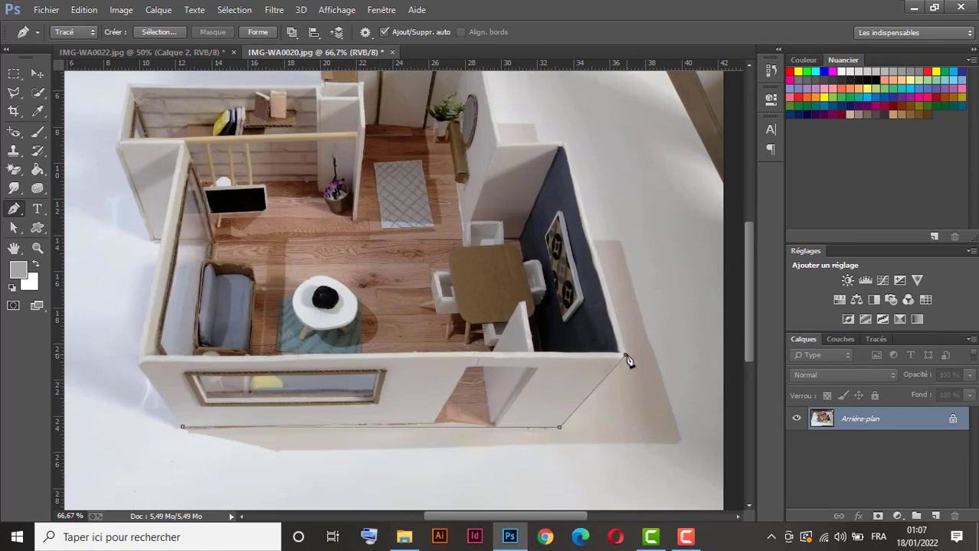
- Continue the pen path along the top of the blue wall and the mirror wall to the rear room's outer corner
click(567, 144)
drag(497, 144, 542, 321)
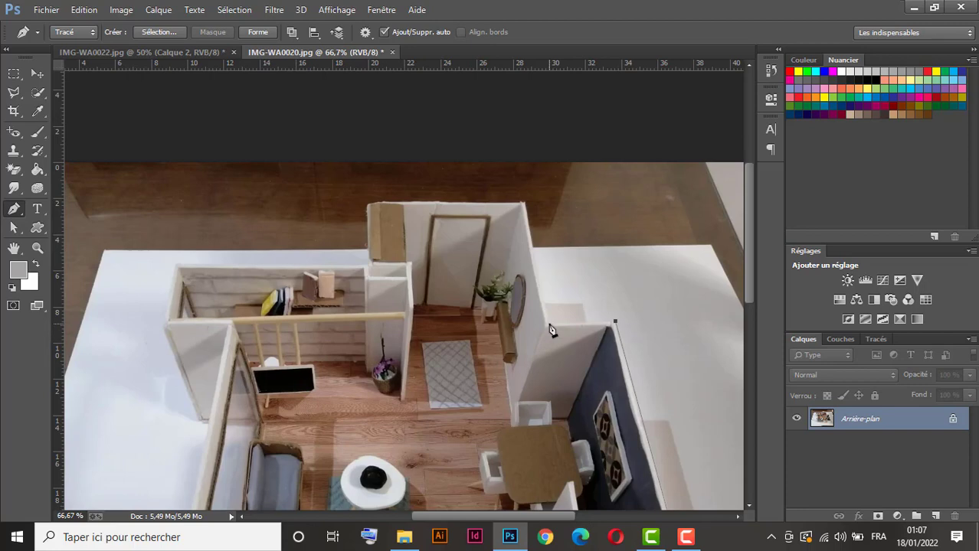
click(548, 324)
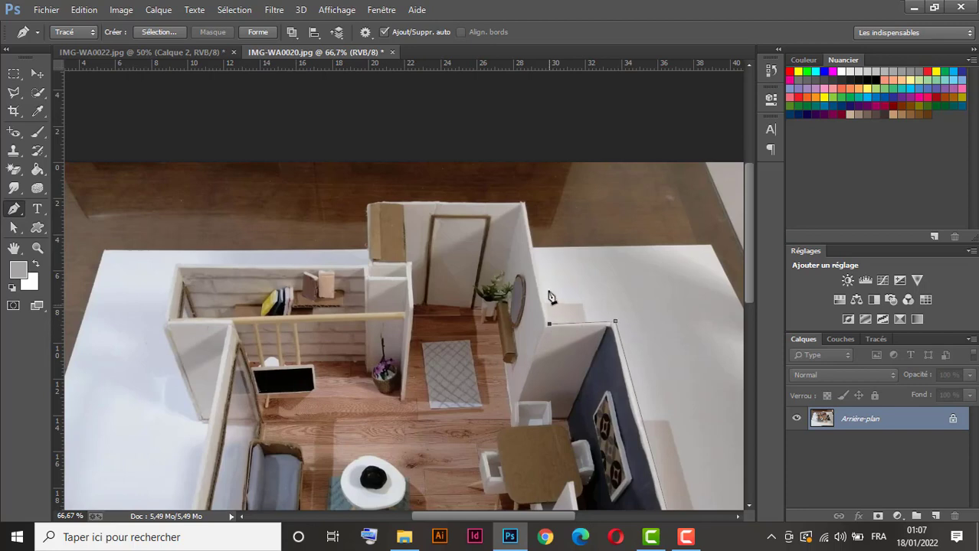
click(525, 203)
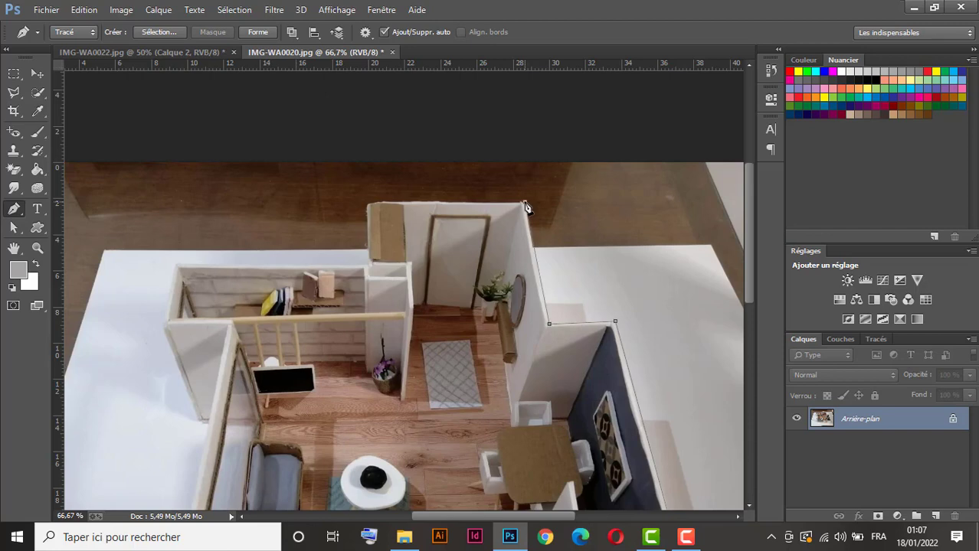
- Extend the pen path around the rear entrance room and along the top of the bookshelf wall to its outer corner
click(369, 205)
click(368, 262)
click(176, 265)
scroll(161, 303, down, 1)
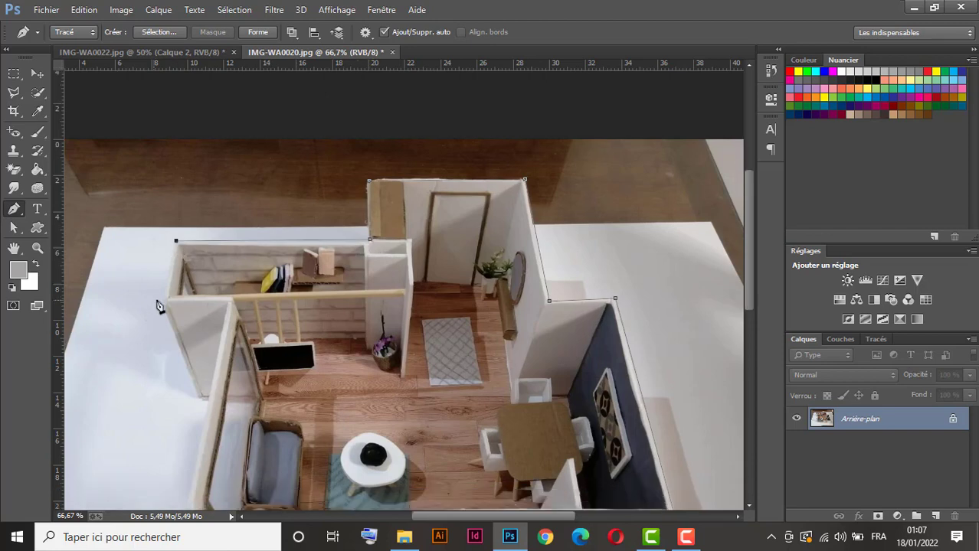
- Continue the pen path around the bookshelf room and down the window wall, closing it at the front wall's starting corner
click(164, 301)
scroll(199, 402, down, 1)
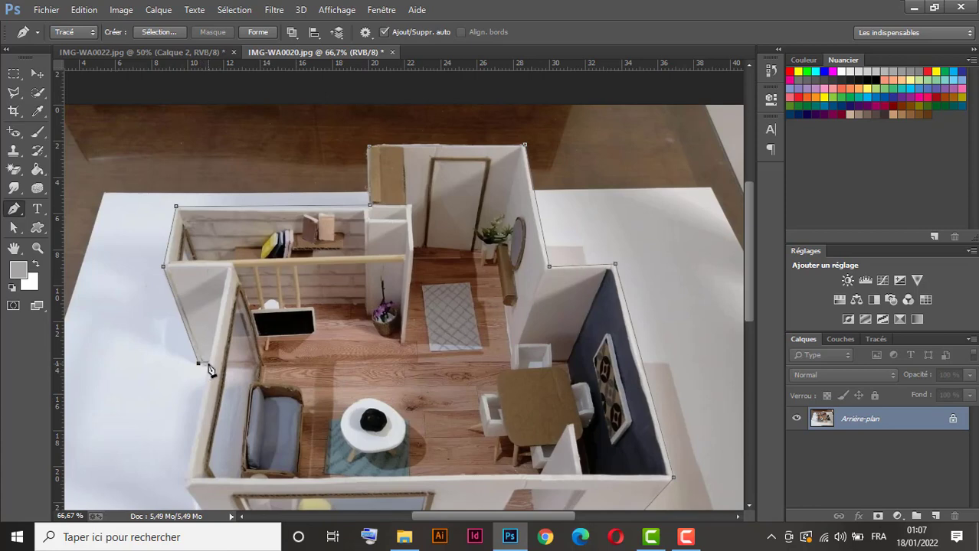
scroll(209, 391, down, 2)
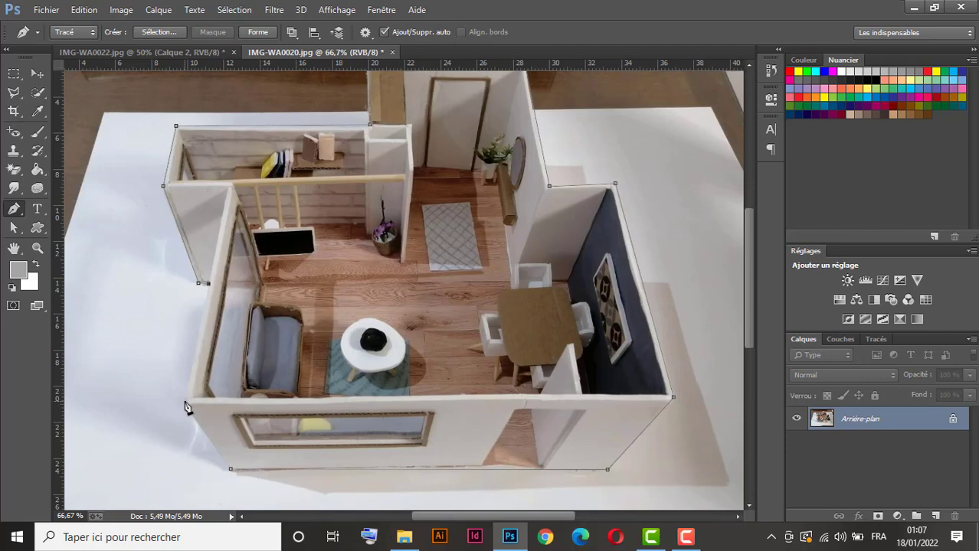
click(185, 401)
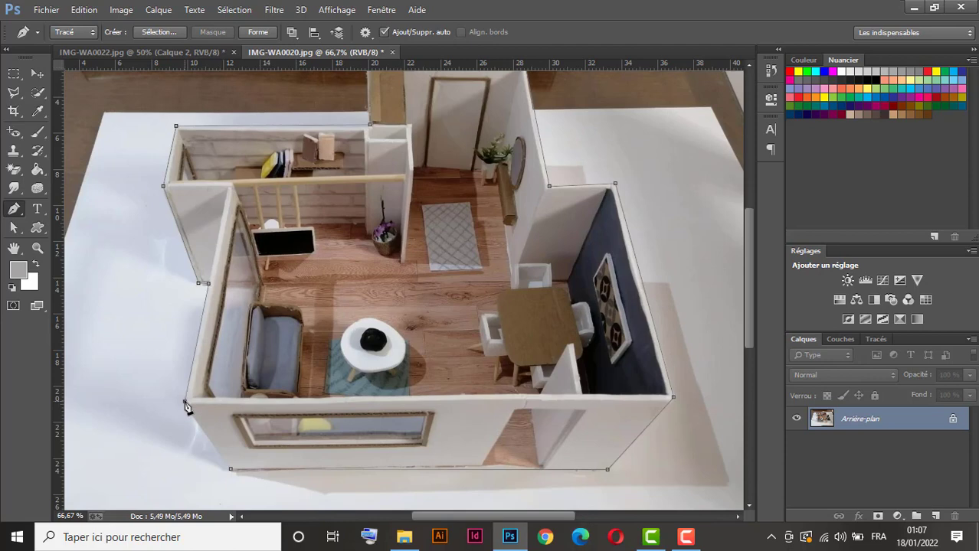
click(231, 470)
scroll(644, 264, up, 2)
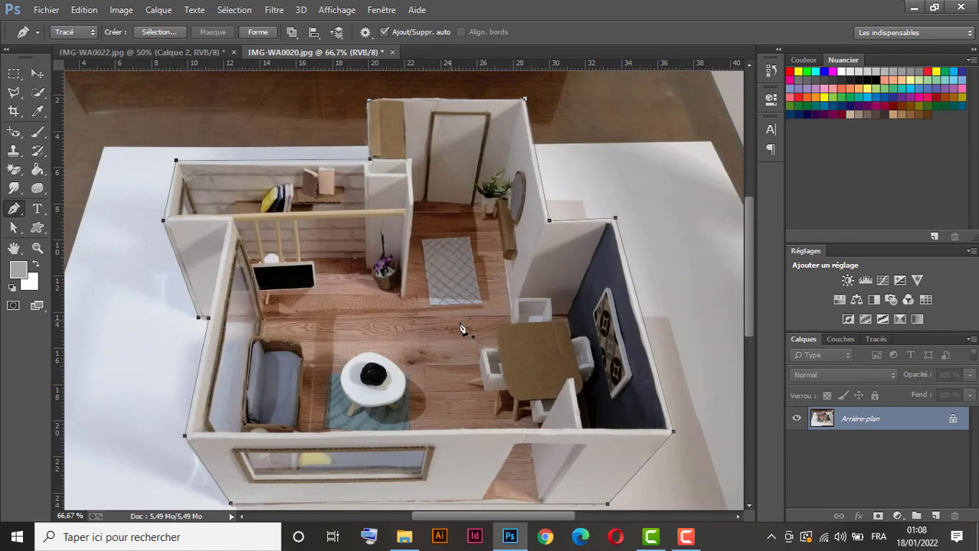
scroll(506, 337, down, 2)
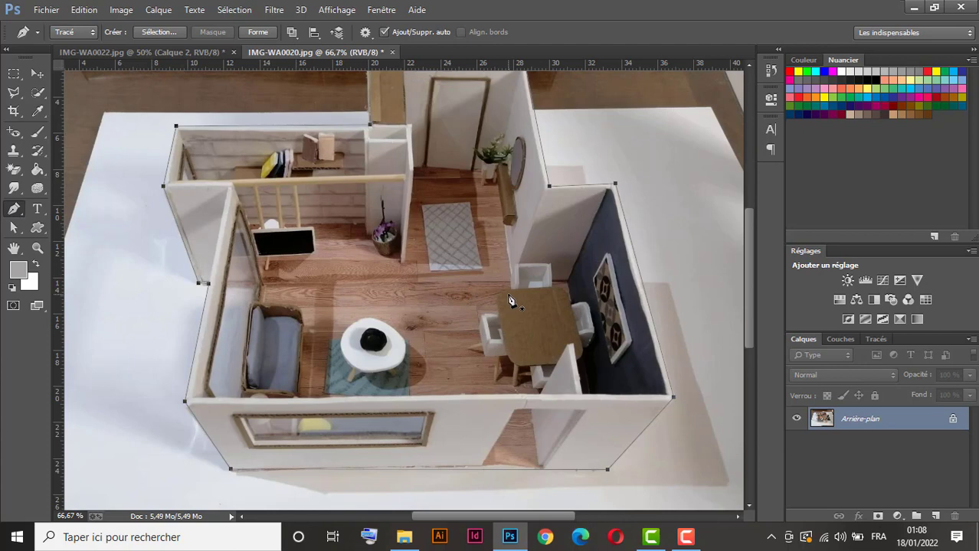
- Check the closed work path in the path list and convert it into a selection around the house model
click(876, 340)
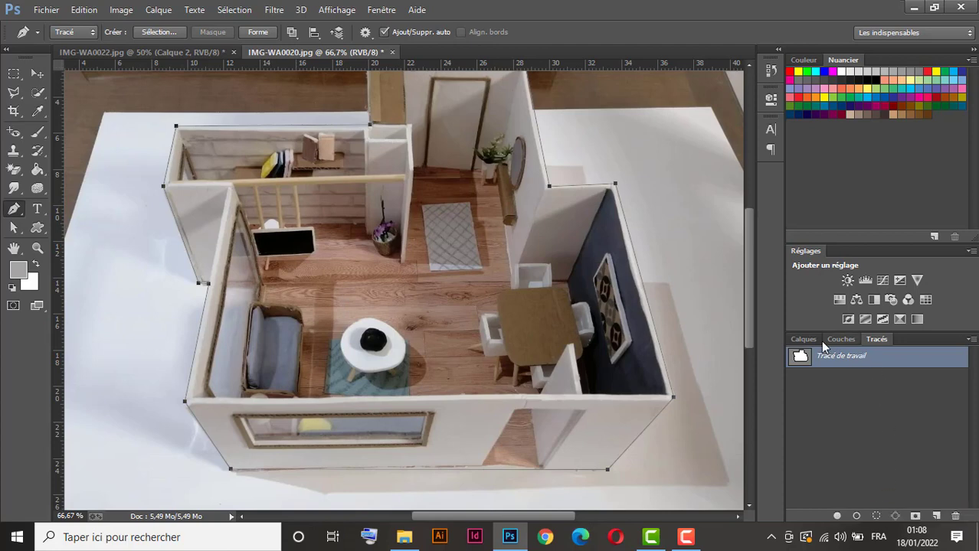
click(801, 339)
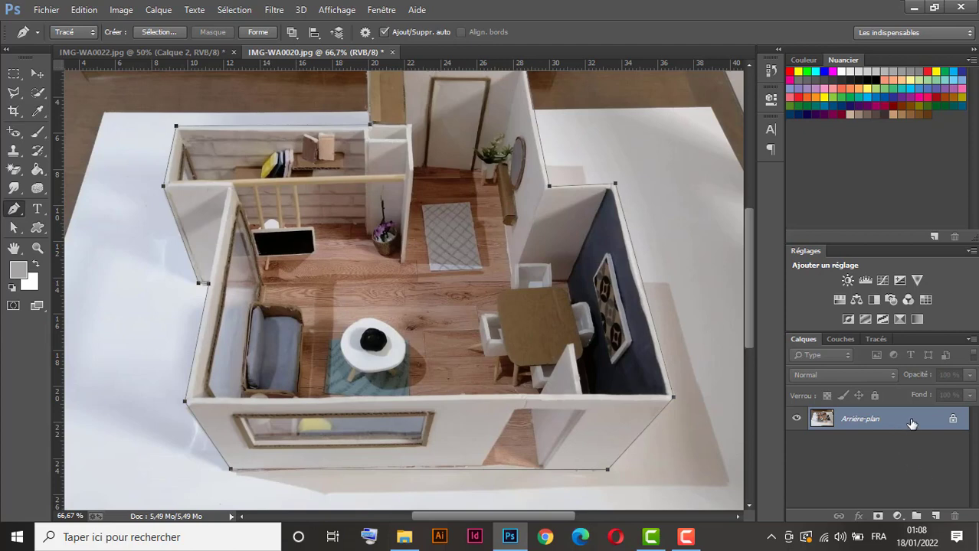
key(ctrl+Return)
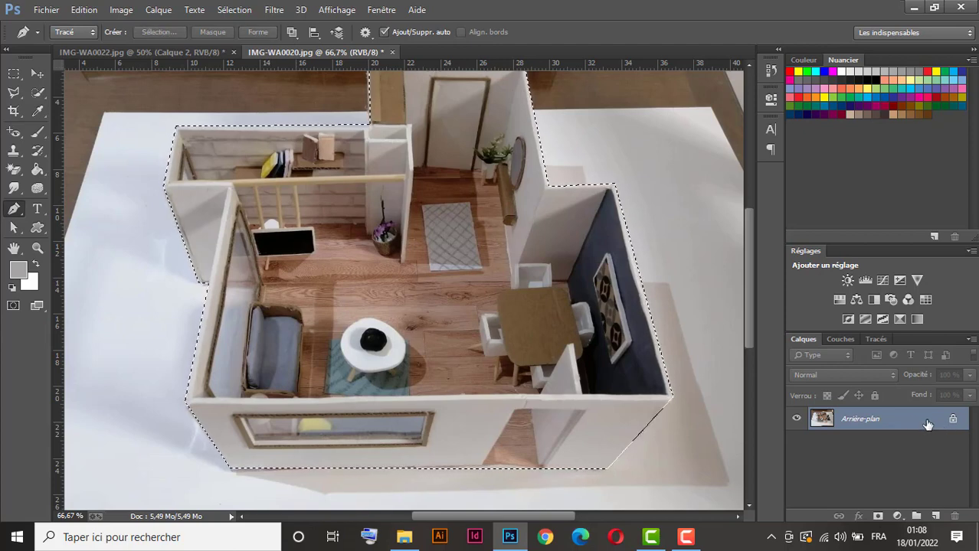
- Unlock the background as Calque 0, copy the selected model onto its own layer, and delete the original photo layer
double_click(936, 423)
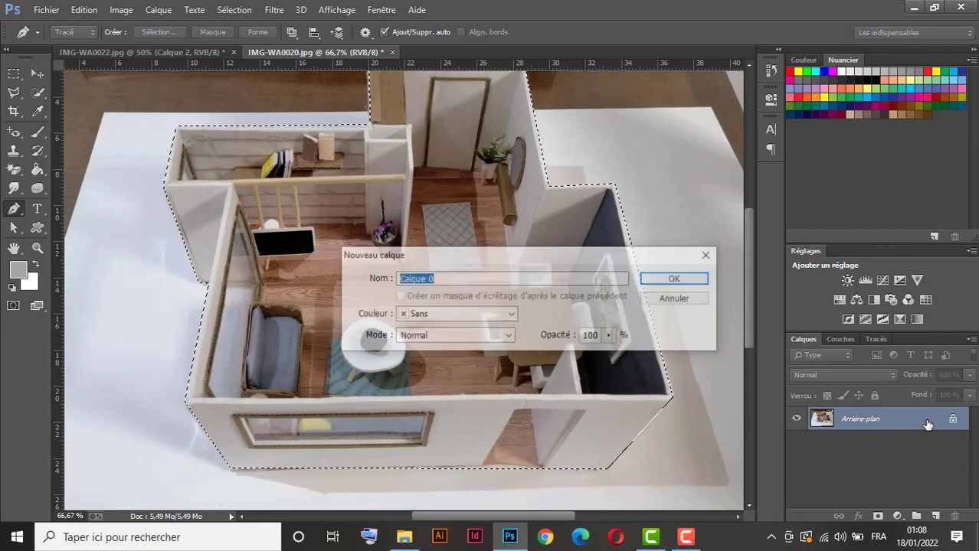
click(702, 280)
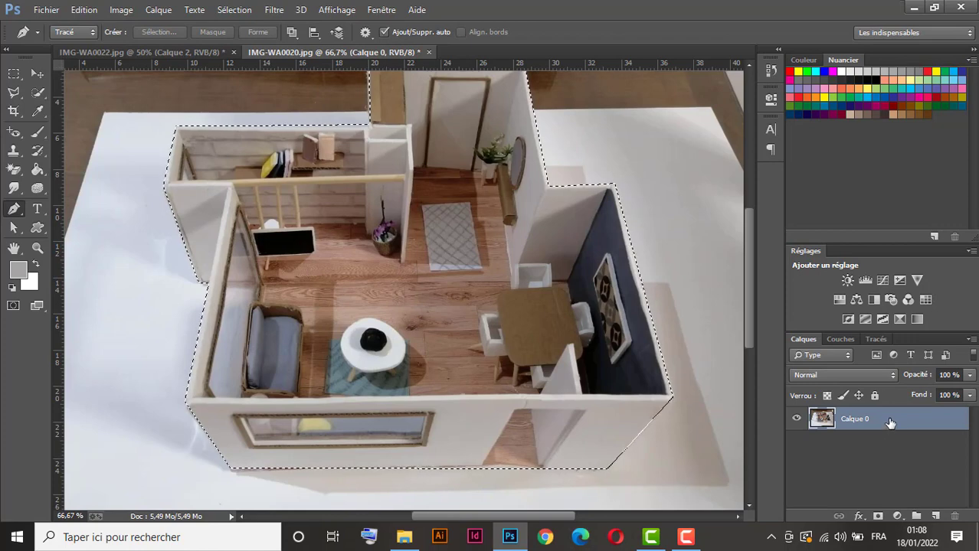
key(ctrl+j)
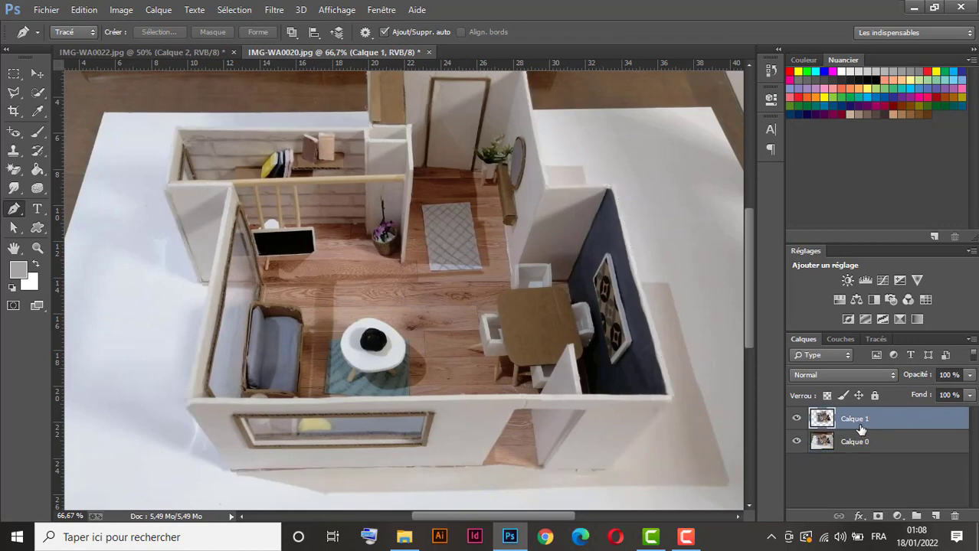
drag(891, 446, 955, 518)
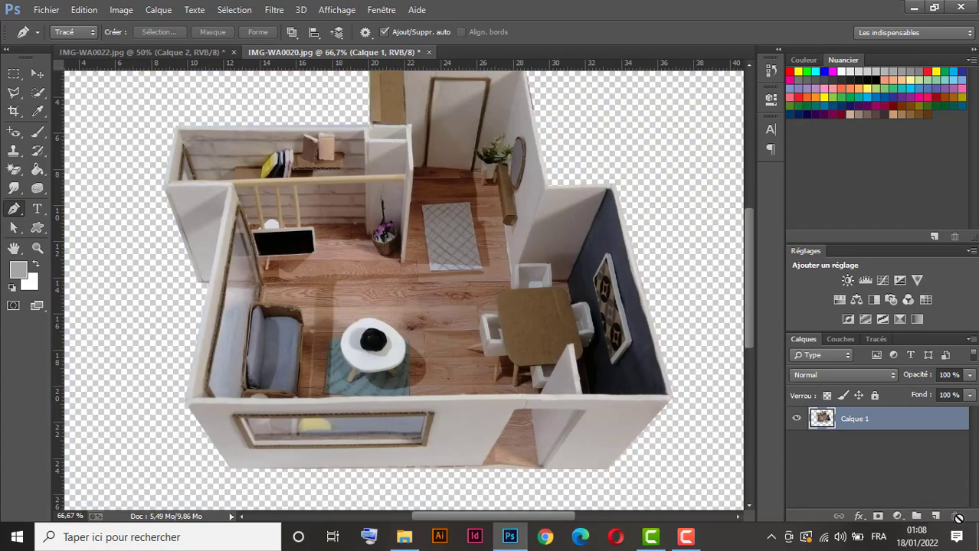
- Add a new empty layer and place it beneath the cut-out house model
key(ctrl+minus)
key(ctrl+minus)
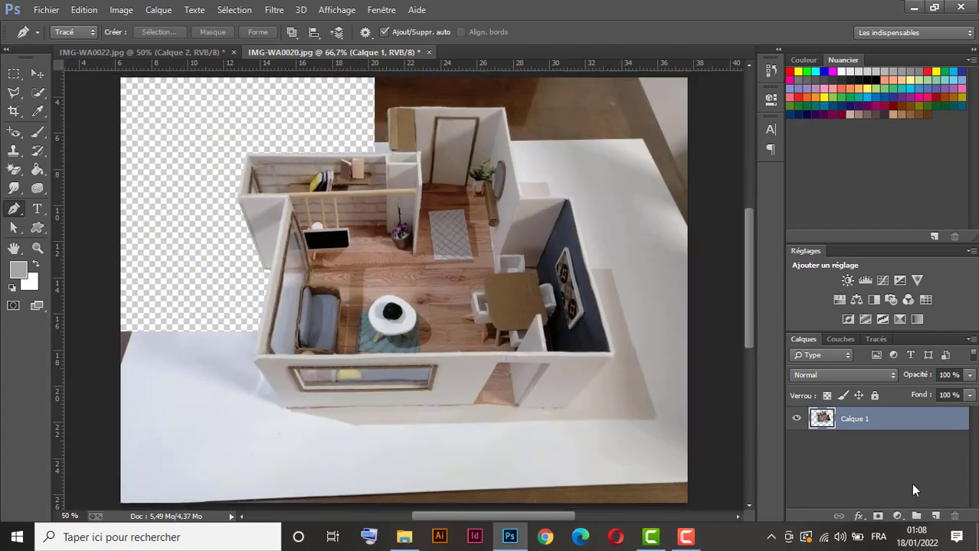
click(936, 517)
drag(910, 425, 914, 452)
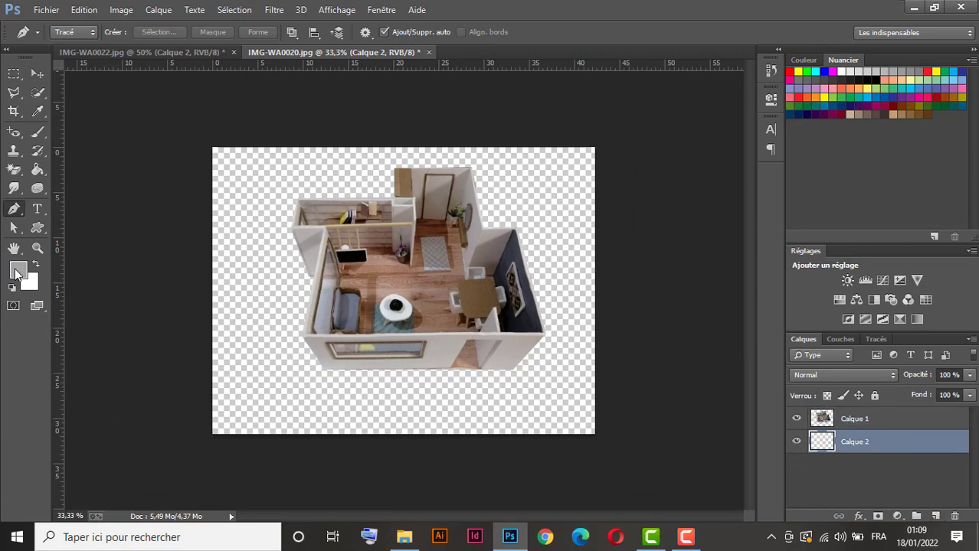
- Set the foreground colour to light pink #f9d8d8 and fill the layer beneath the model with it
click(19, 272)
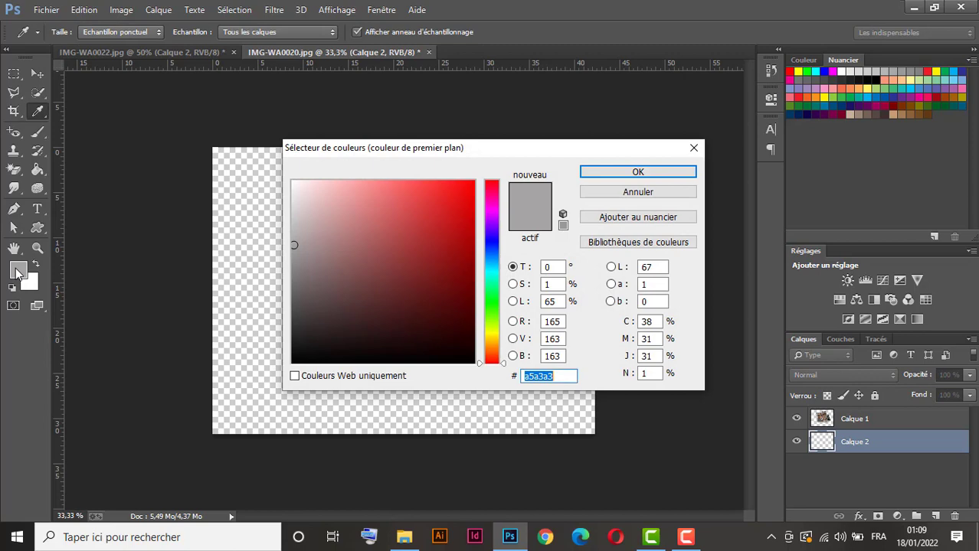
click(316, 185)
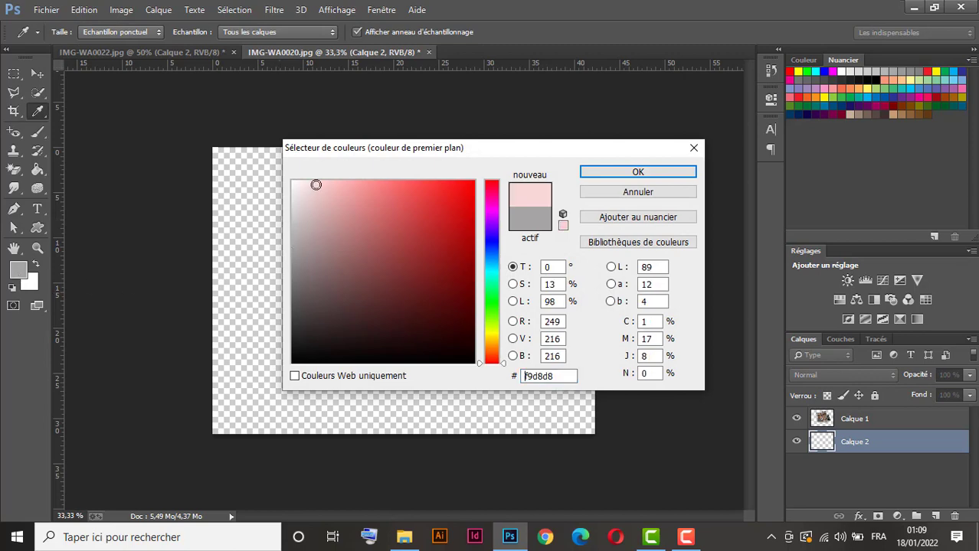
click(638, 172)
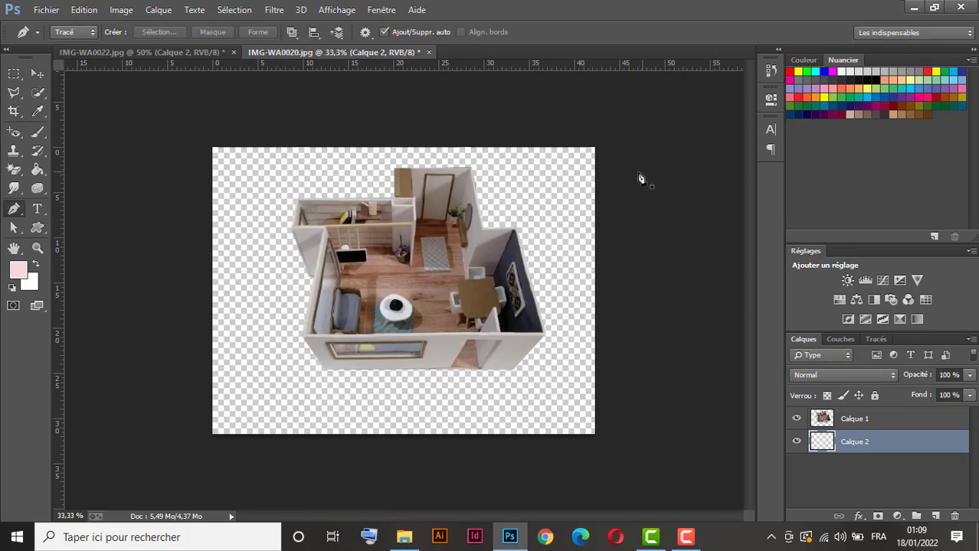
key(alt+BackSpace)
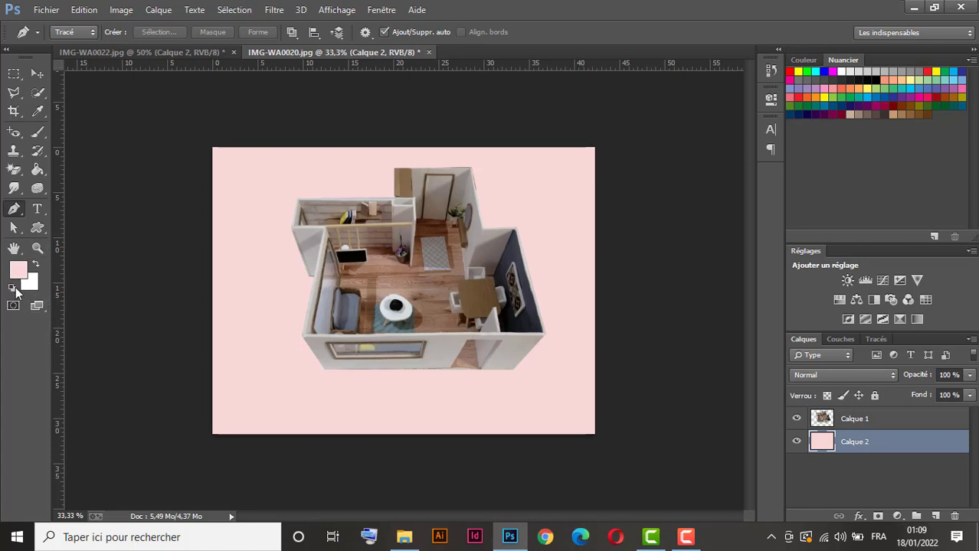
- Fill the background layer with the white-to-purple linear gradient preset, drawn diagonally from its upper left corner to its lower right corner
click(38, 169)
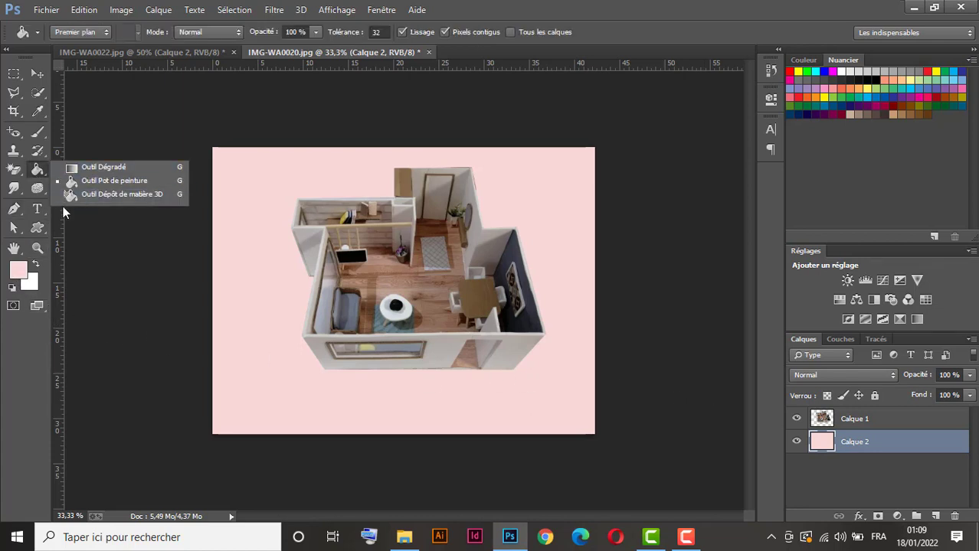
click(94, 167)
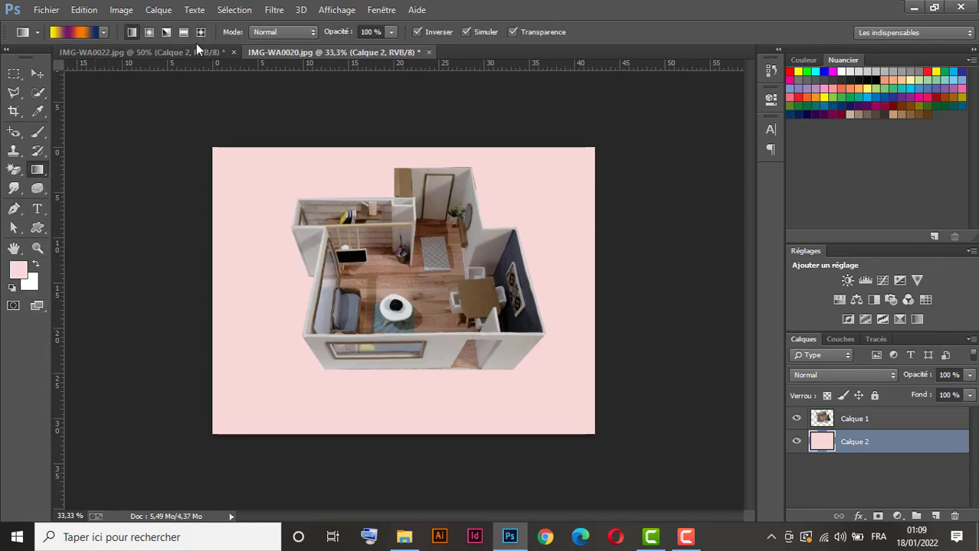
click(104, 32)
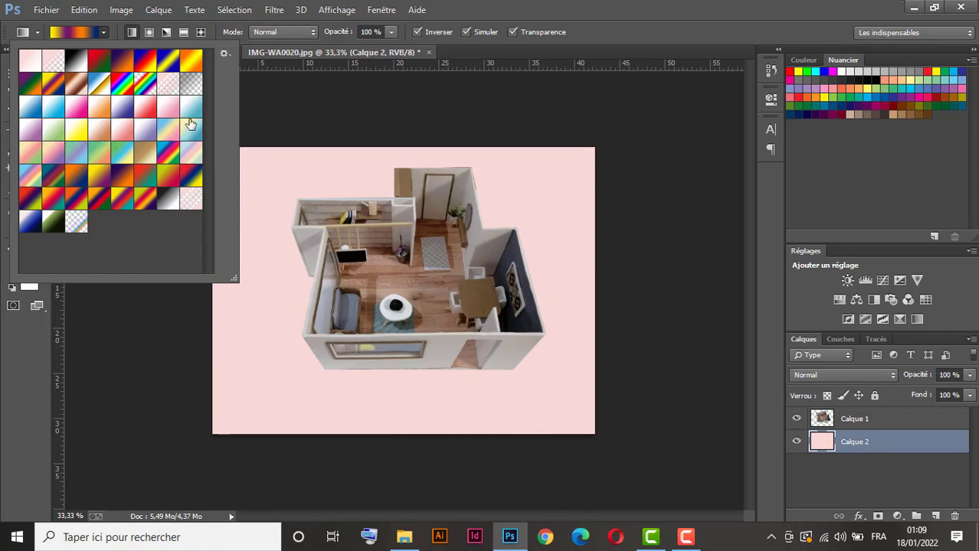
click(29, 137)
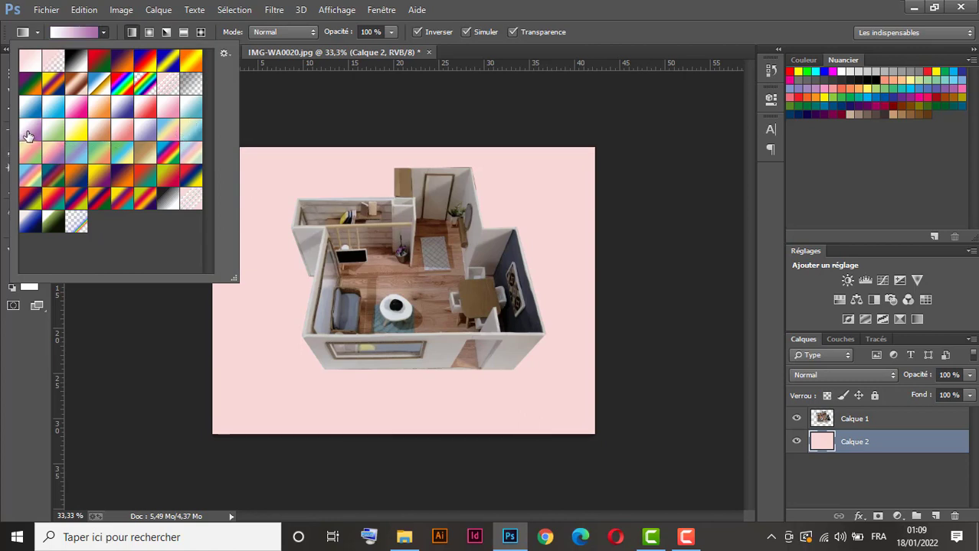
click(563, 8)
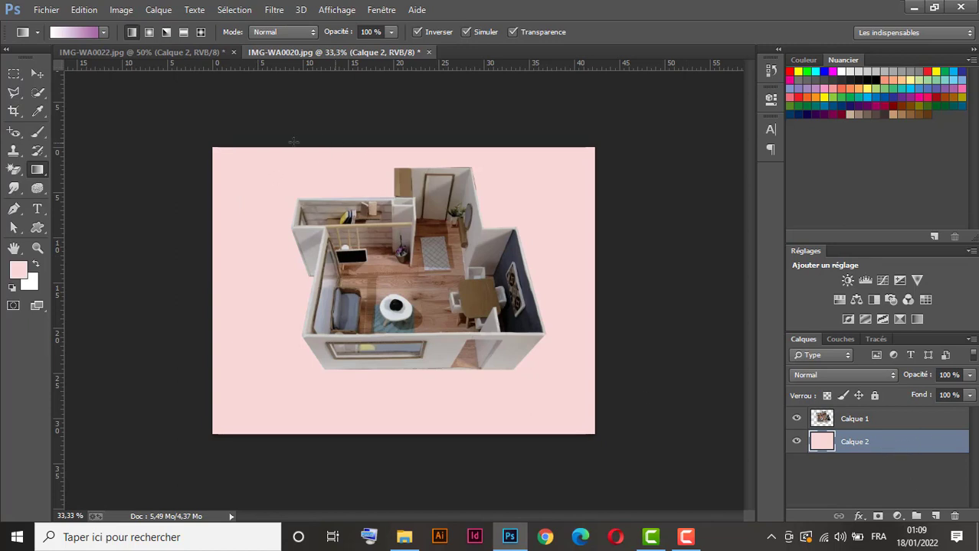
drag(225, 150, 591, 432)
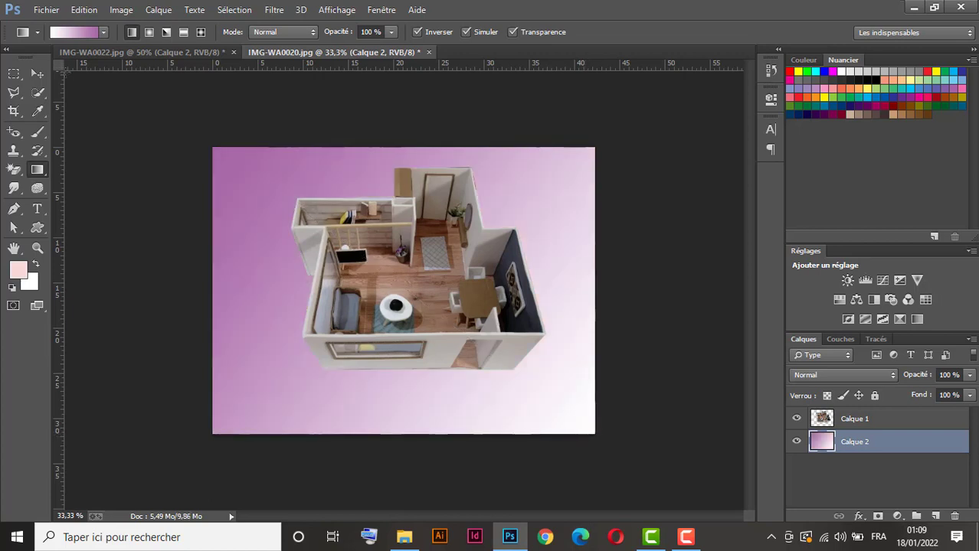
click(35, 73)
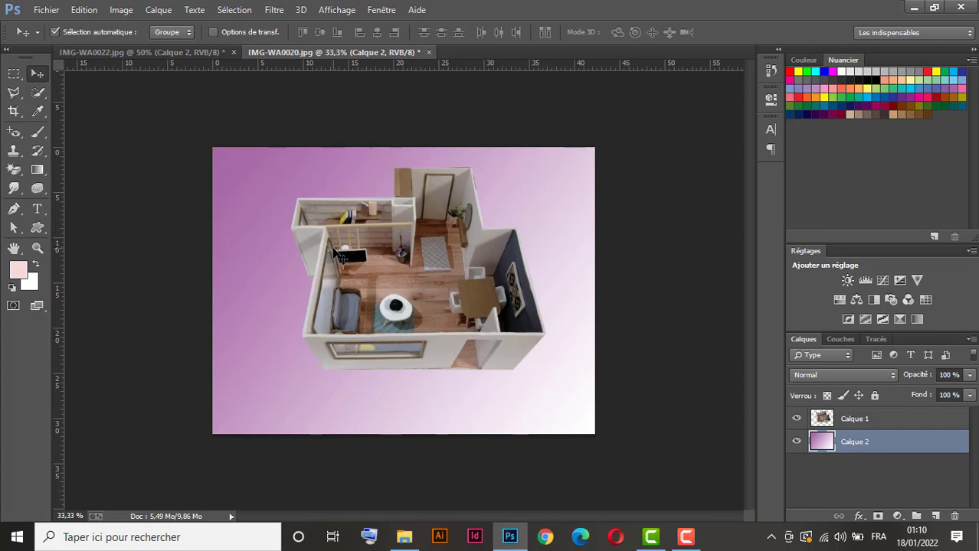
click(128, 50)
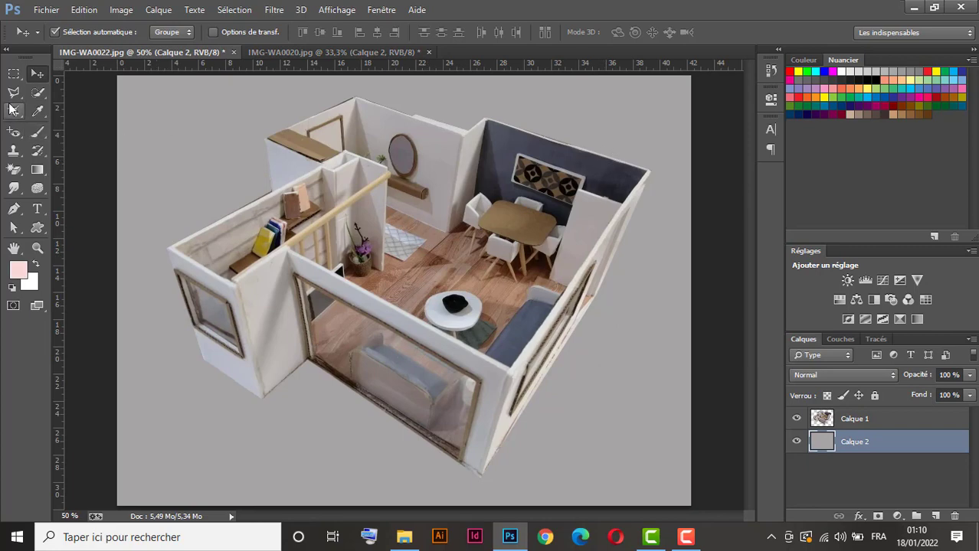
click(312, 52)
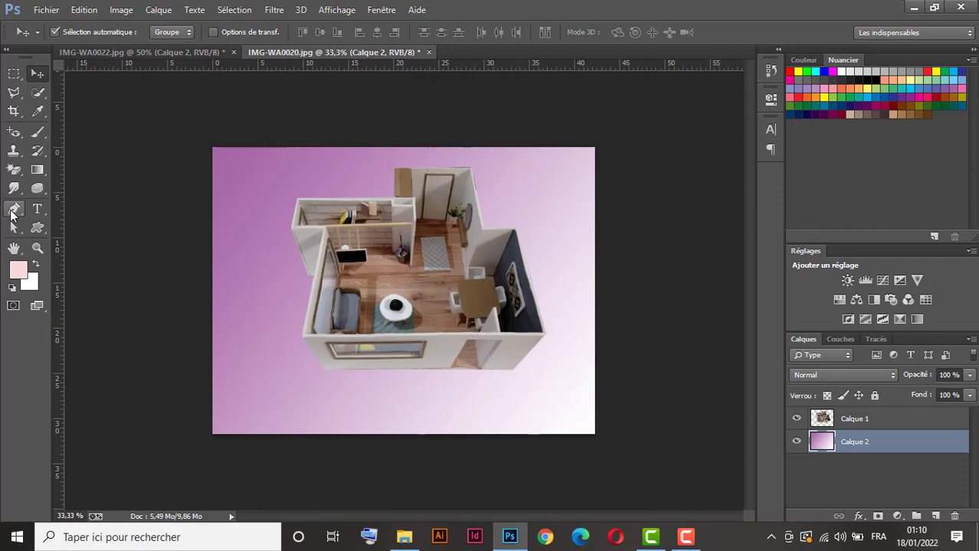
- Open the photo IMG-WA0018 from the maquette de maison folder as a separate Photoshop document
click(404, 539)
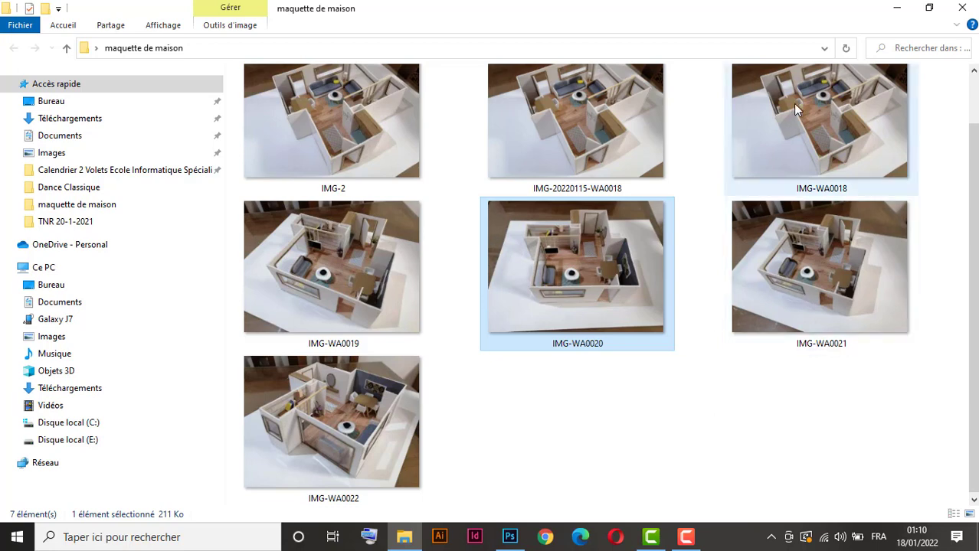
scroll(835, 126, up, 1)
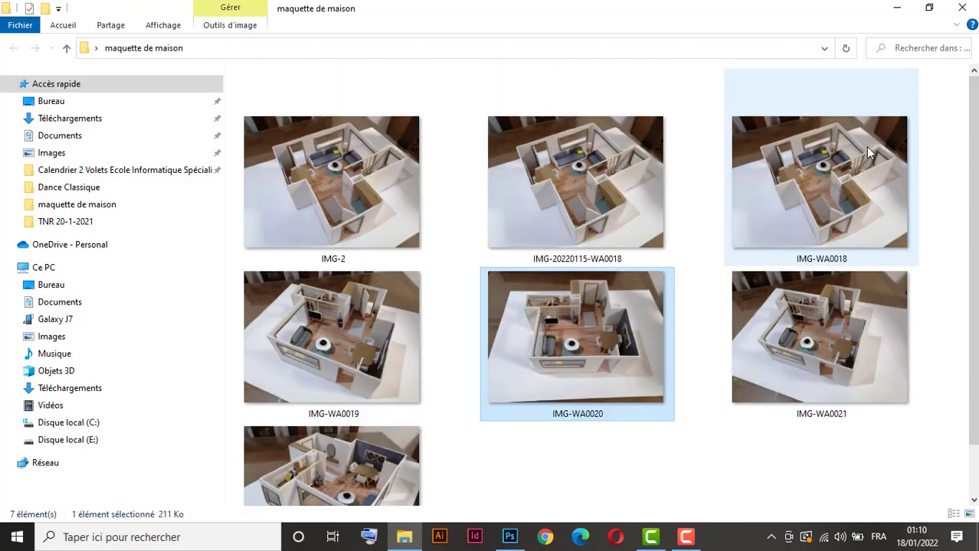
click(841, 179)
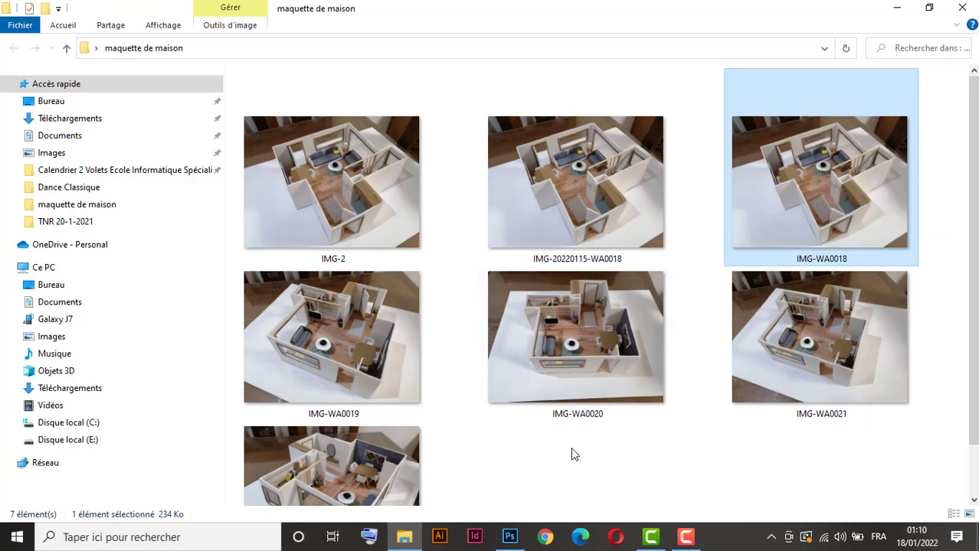
drag(850, 152, 538, 54)
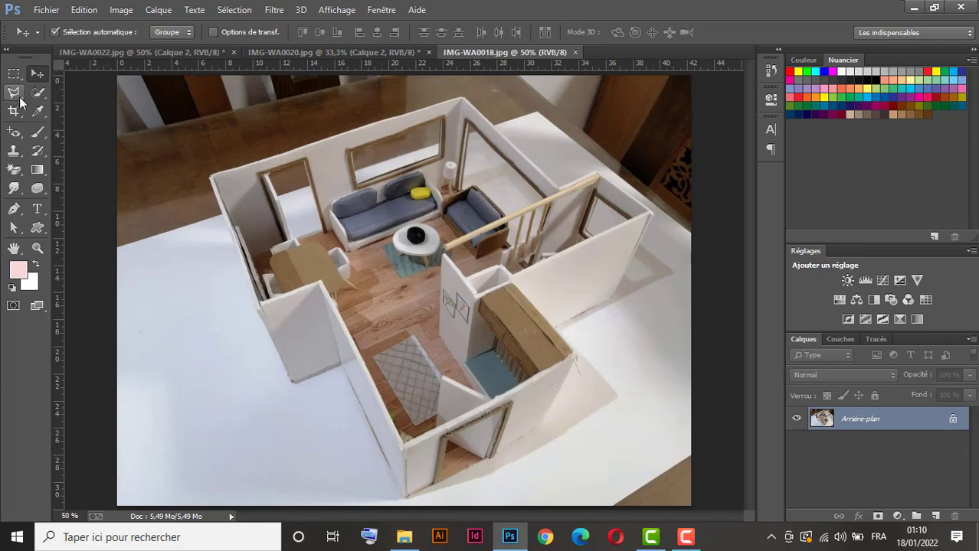
- With the Polygonal Lasso, start at the entrance wall's lowest corner and trace its base up to the outer wall's top corner
click(17, 95)
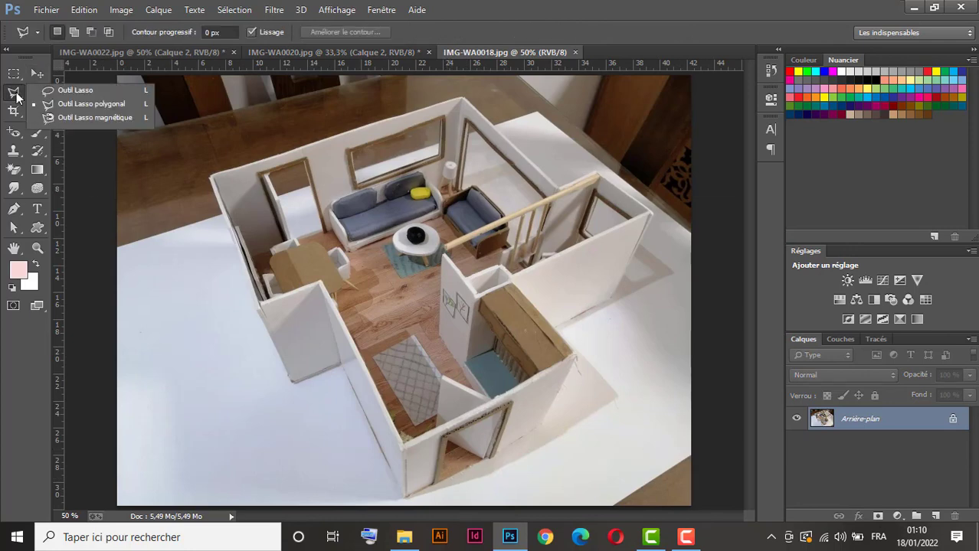
click(58, 104)
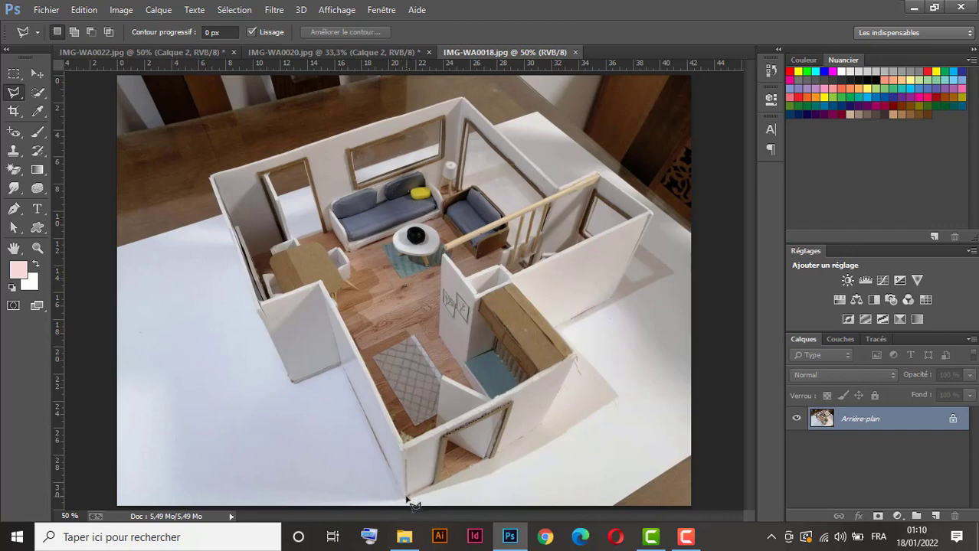
click(406, 499)
click(492, 450)
click(544, 427)
click(581, 358)
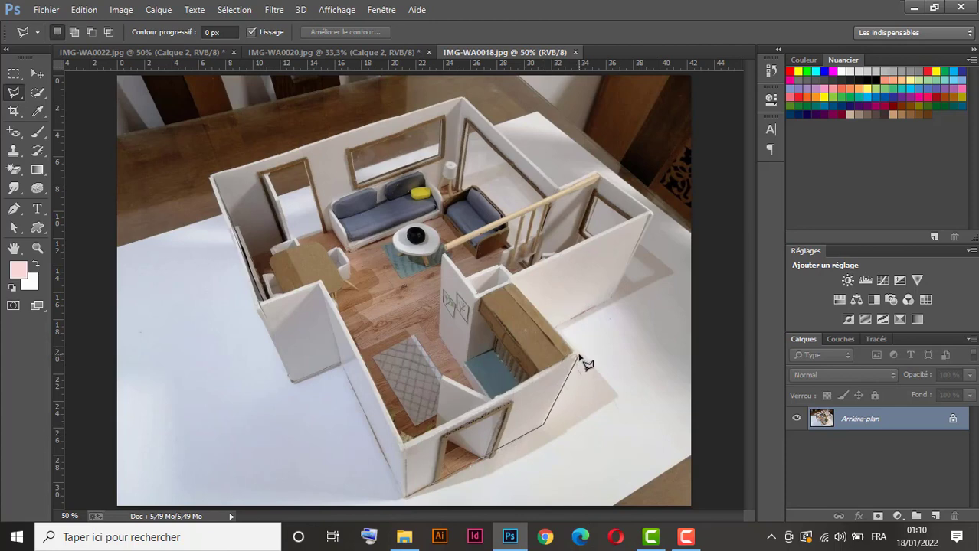
click(513, 280)
key(BackSpace)
- Continue the lasso outline around the model's remaining outer walls and close it at the entrance wall's lowest corner
click(557, 327)
click(613, 302)
click(652, 216)
click(596, 171)
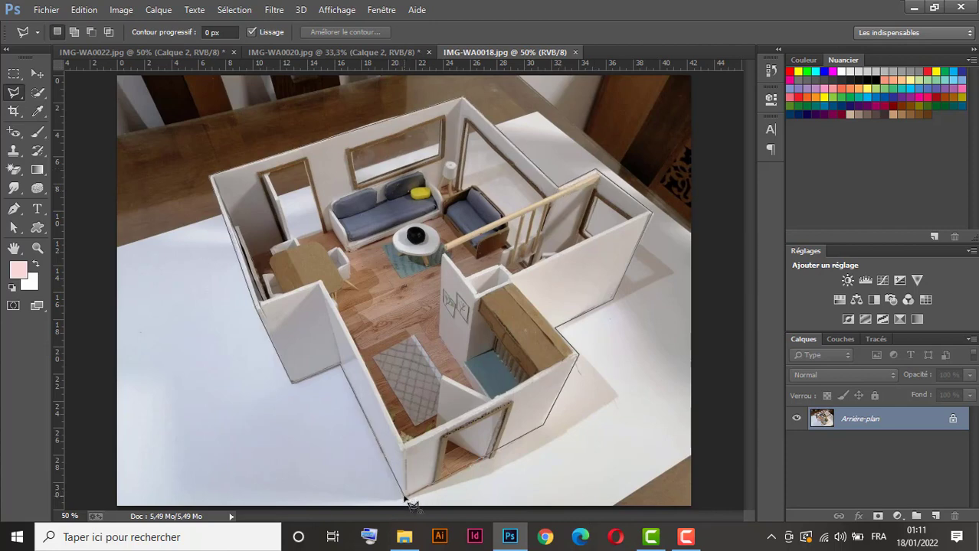
click(405, 499)
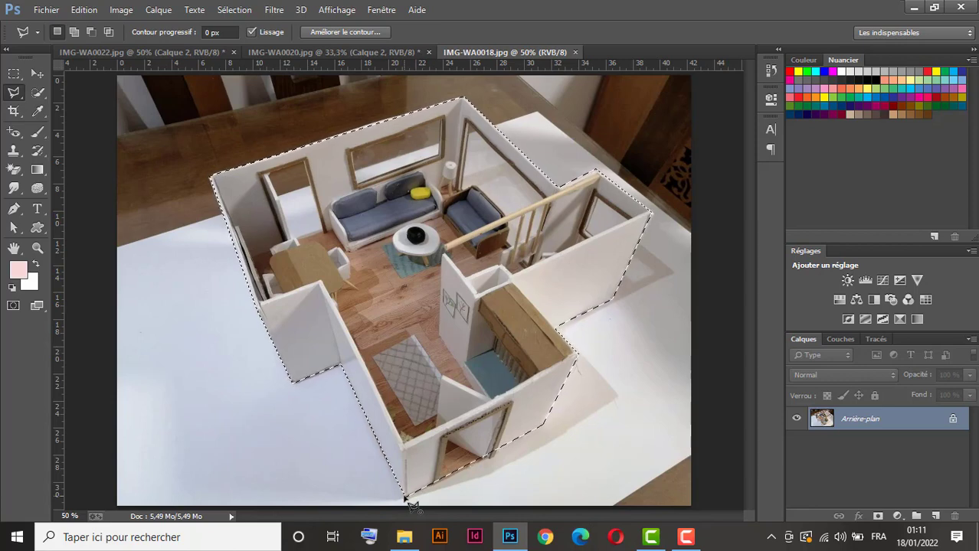
- Copy the selected model onto its own layer, and unlock and delete the original background photo layer
key(ctrl+j)
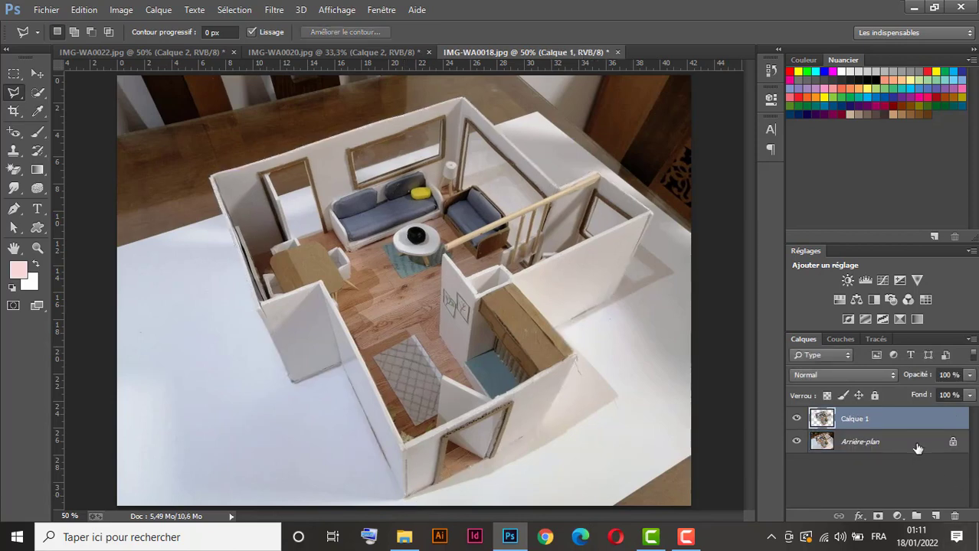
double_click(915, 444)
click(676, 278)
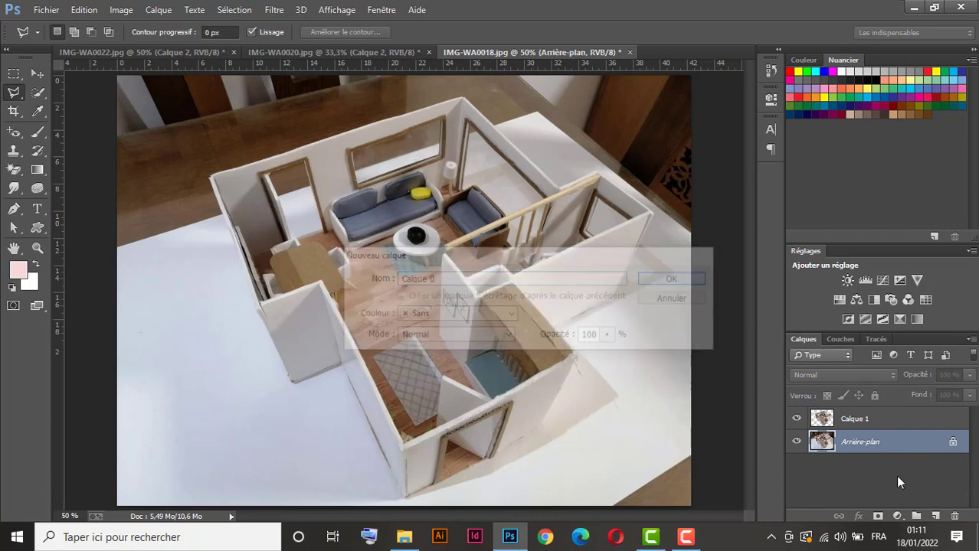
drag(894, 444, 954, 516)
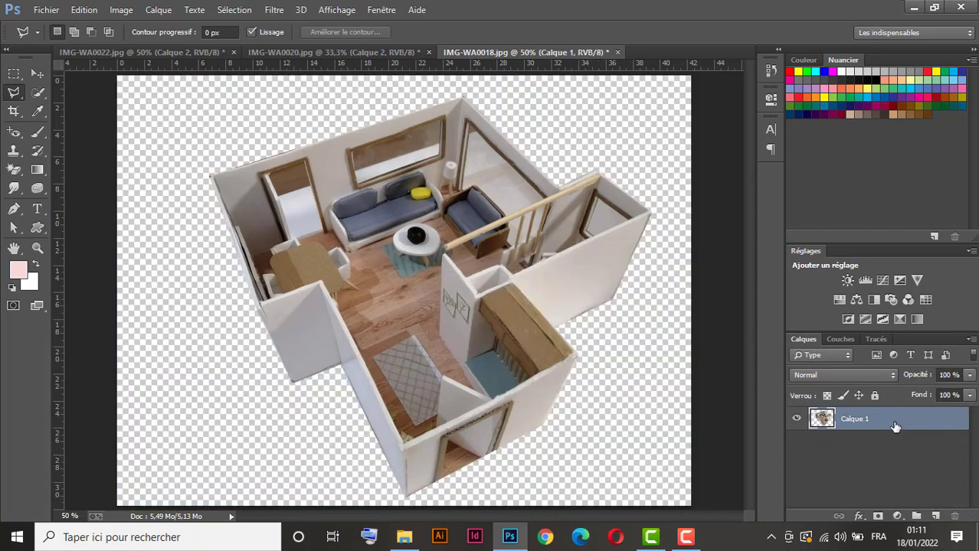
- Add a layer beneath the model and fill it with the Cyan gradient preset, drawn diagonally from its upper left to its lower right corner
click(935, 516)
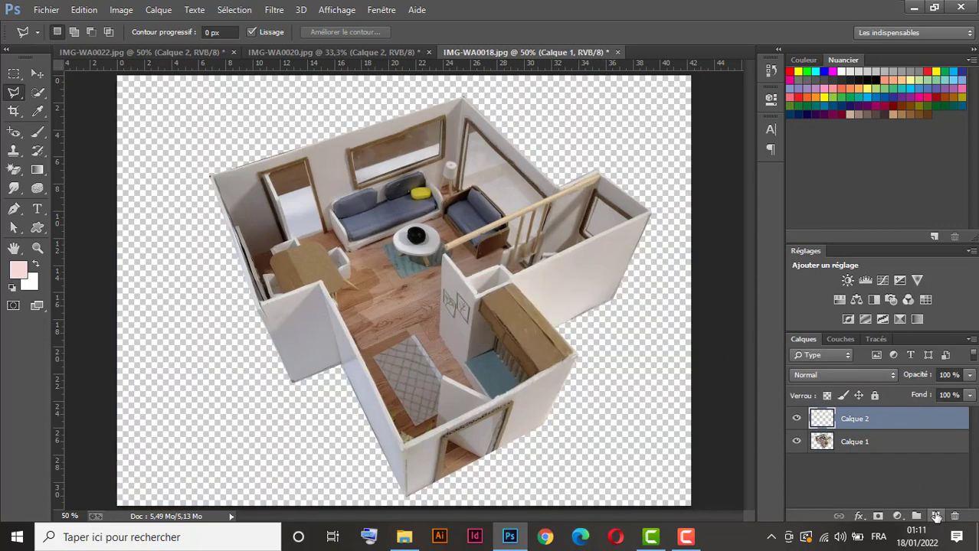
drag(916, 422, 918, 456)
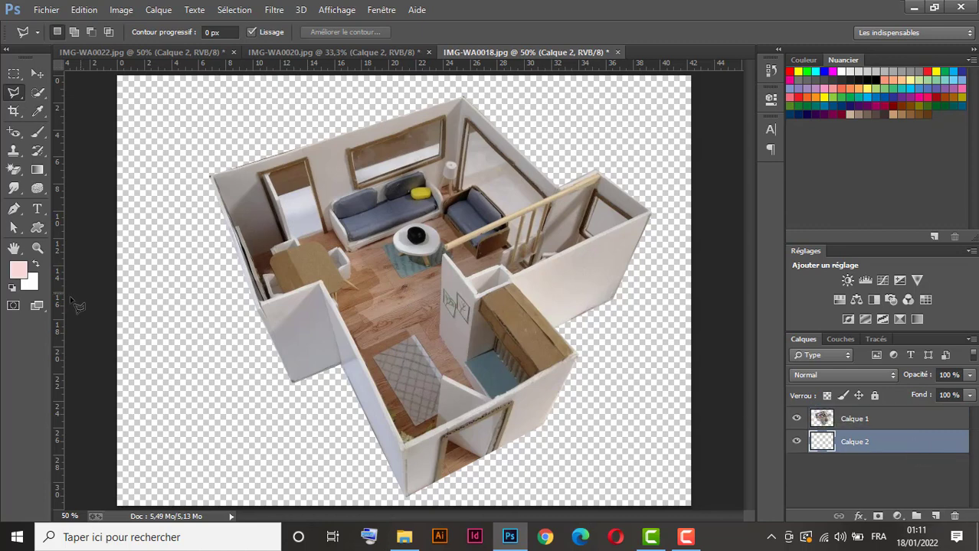
click(40, 168)
click(86, 30)
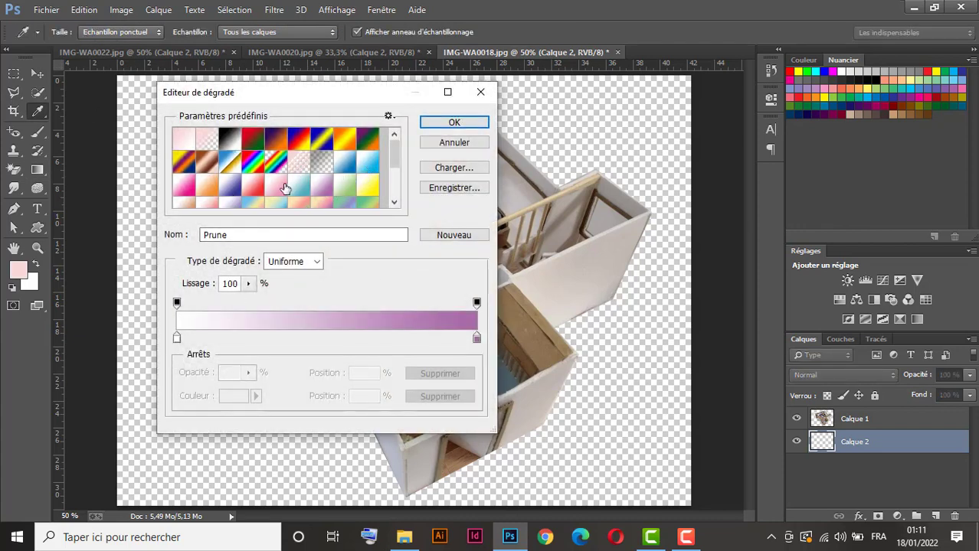
click(363, 164)
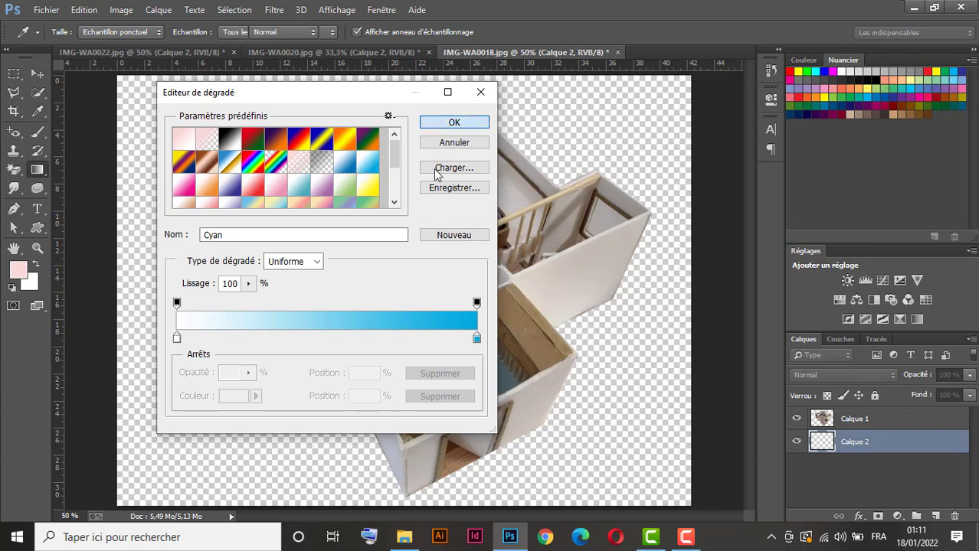
key(Return)
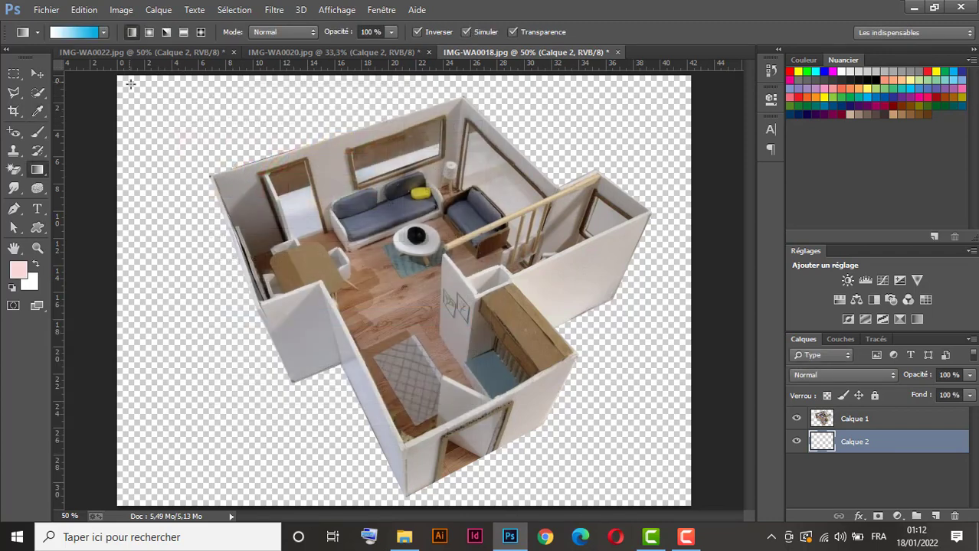
drag(130, 82, 681, 496)
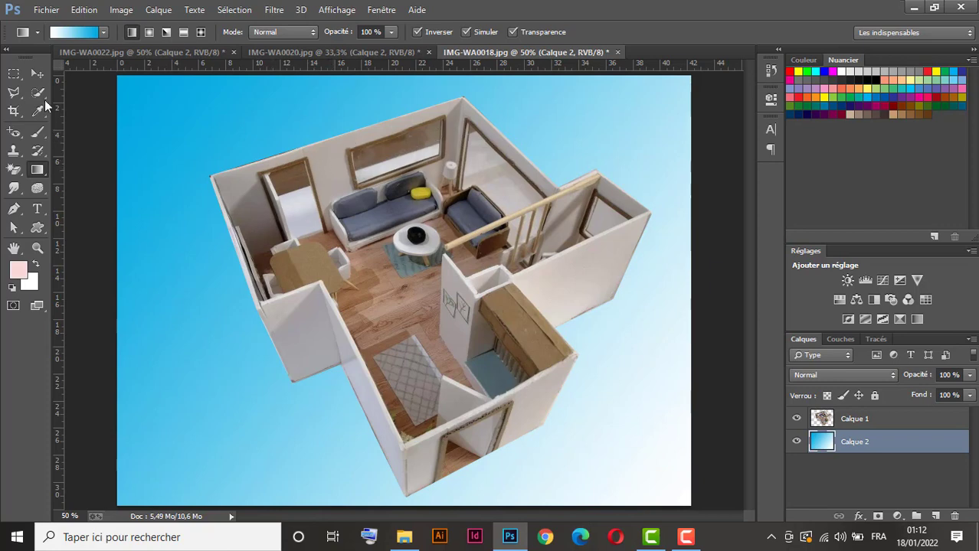
- Outline the pane of the window above the sofa with the Polygonal Lasso on Calque 1, delete it and deselect
click(15, 93)
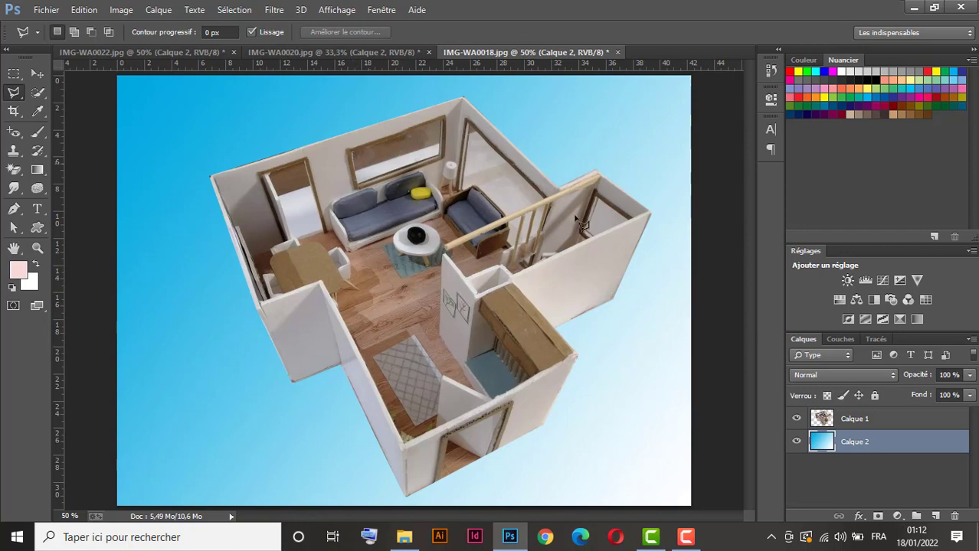
click(910, 421)
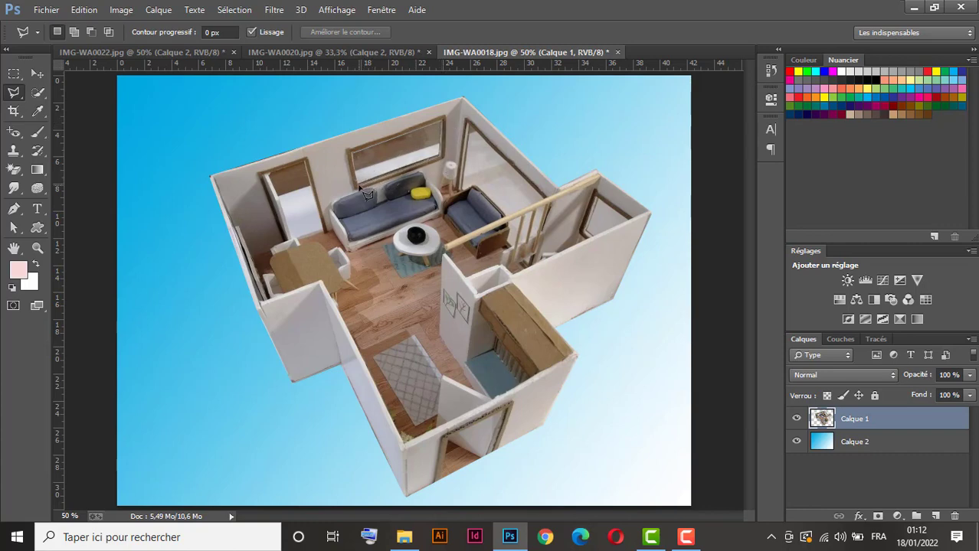
click(353, 154)
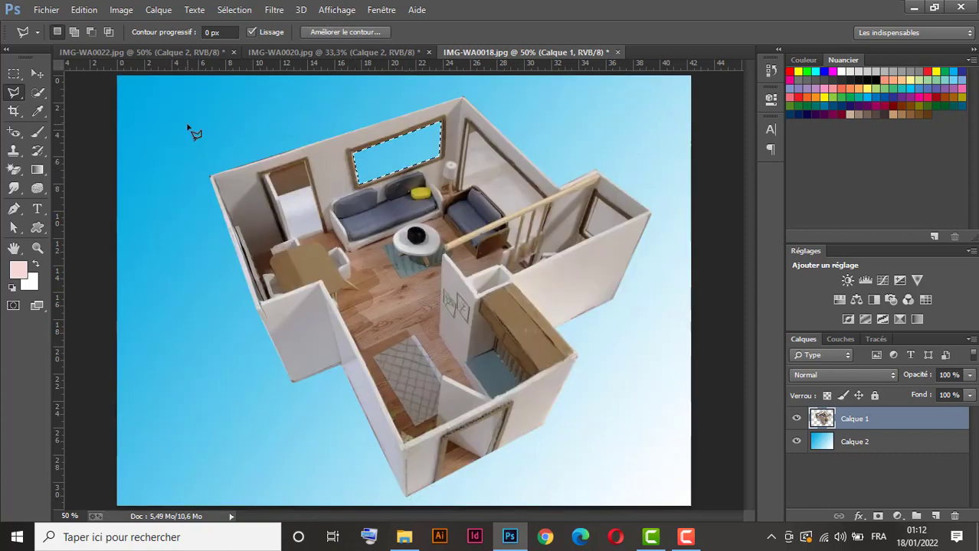
key(ctrl+d)
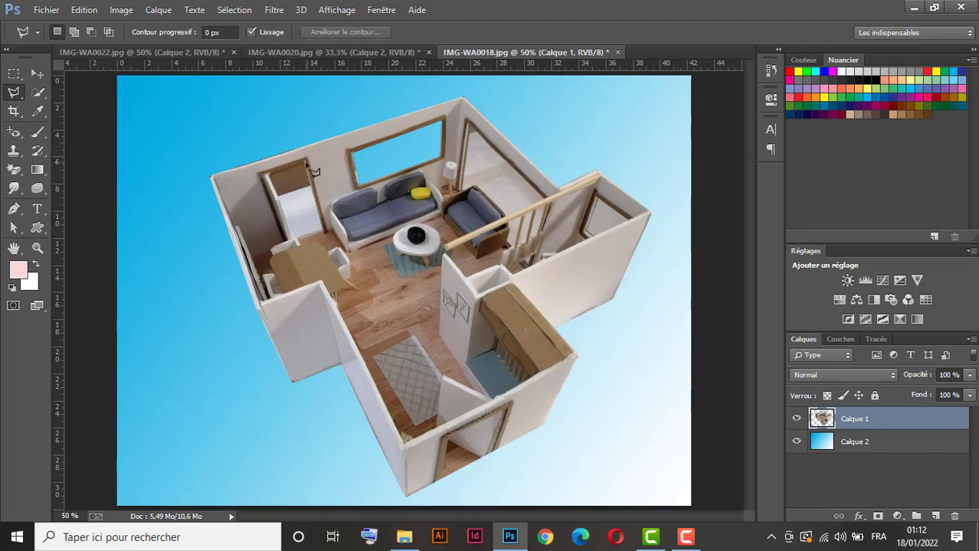
- Outline the door opening behind the dining table with the Polygonal Lasso, delete its contents, deselect and switch to the Move tool
double_click(329, 237)
key(Delete)
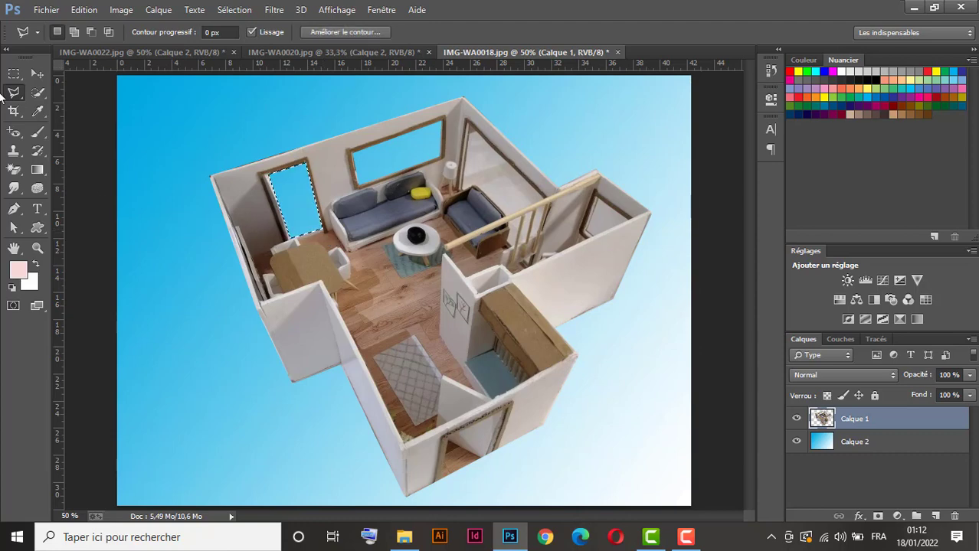
key(ctrl+d)
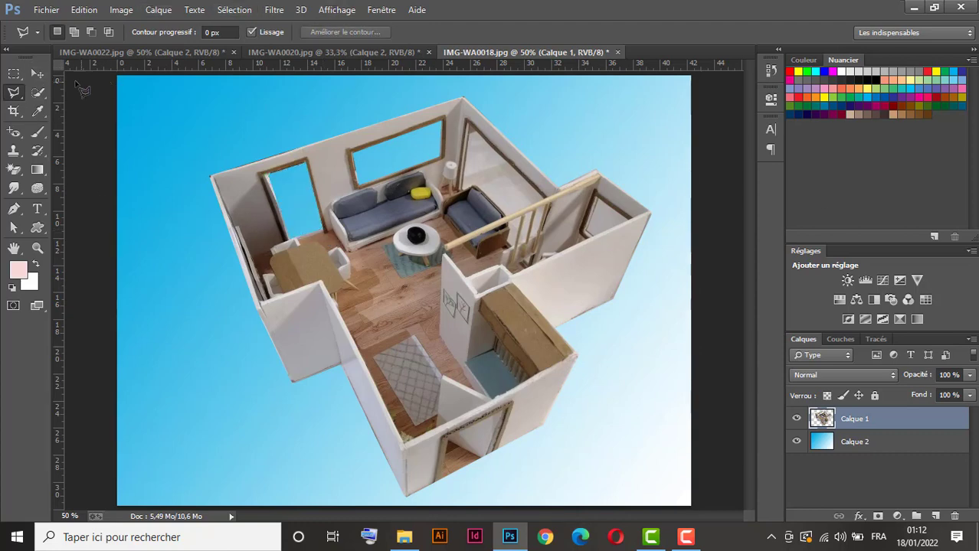
click(35, 74)
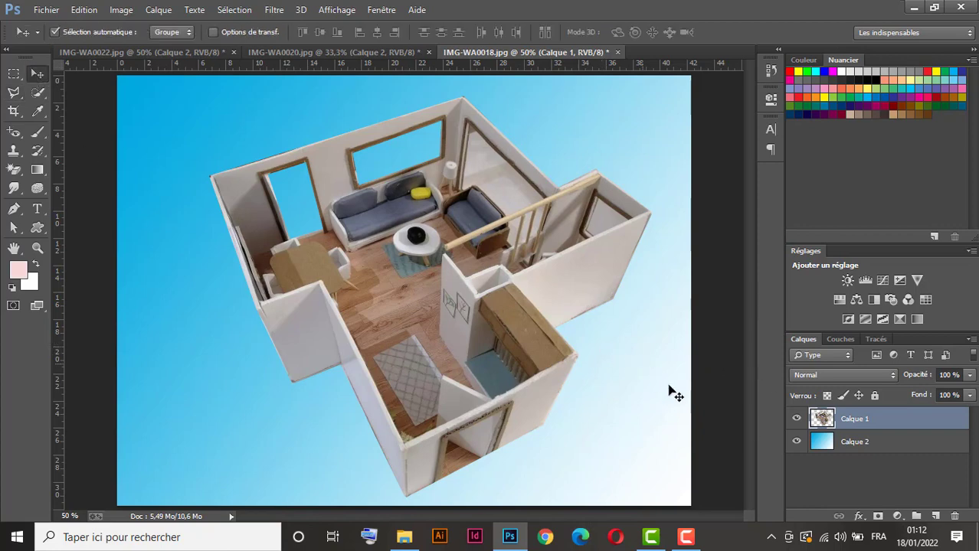